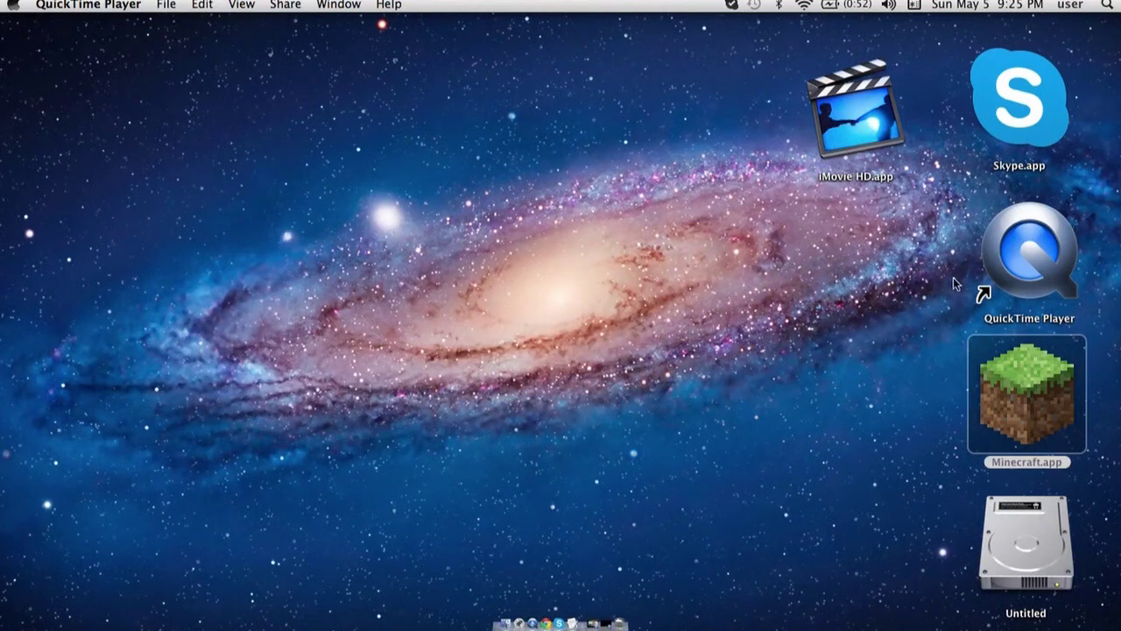
Step: In Chrome, run a Google search for 'dungeon runner zip', dropping the suggested 'v2'
key(super+q)
click(462, 397)
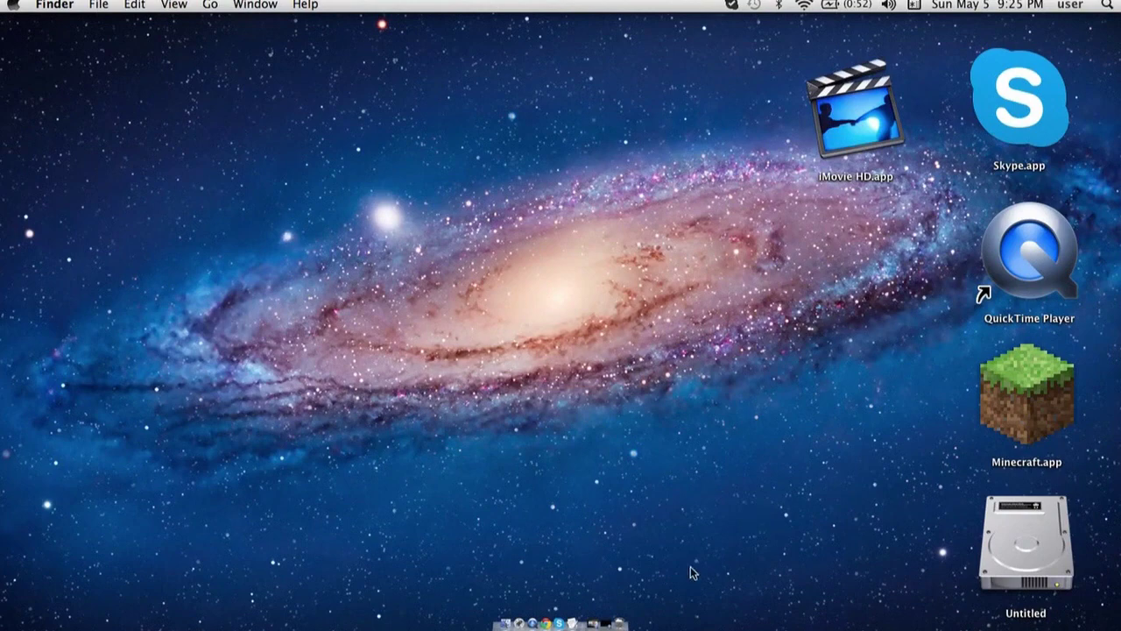
click(545, 613)
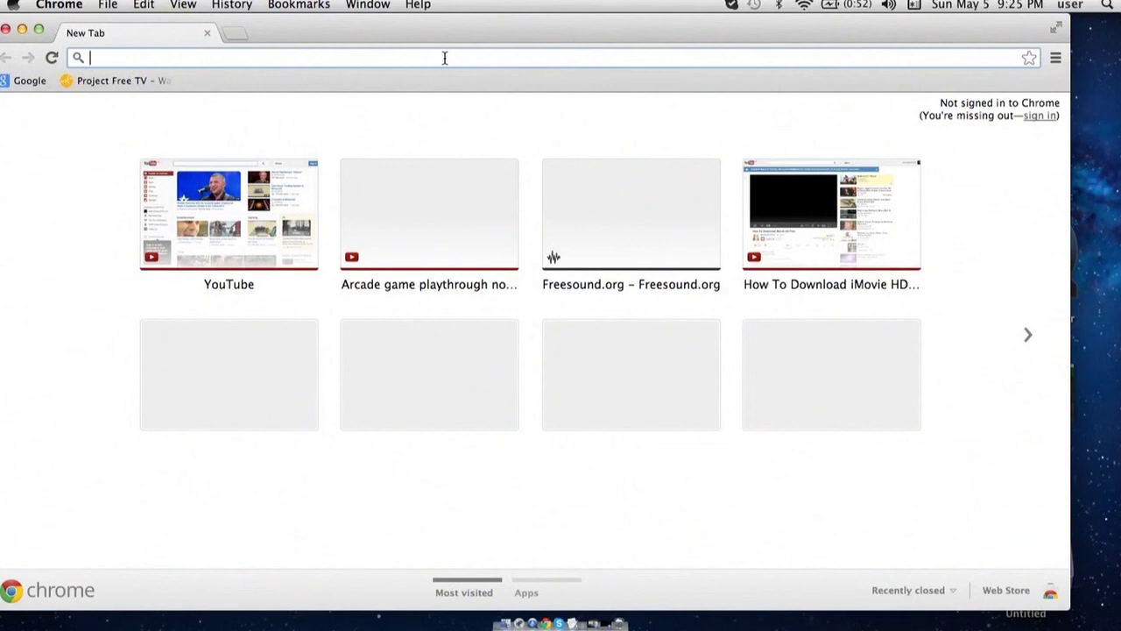
text(dunge)
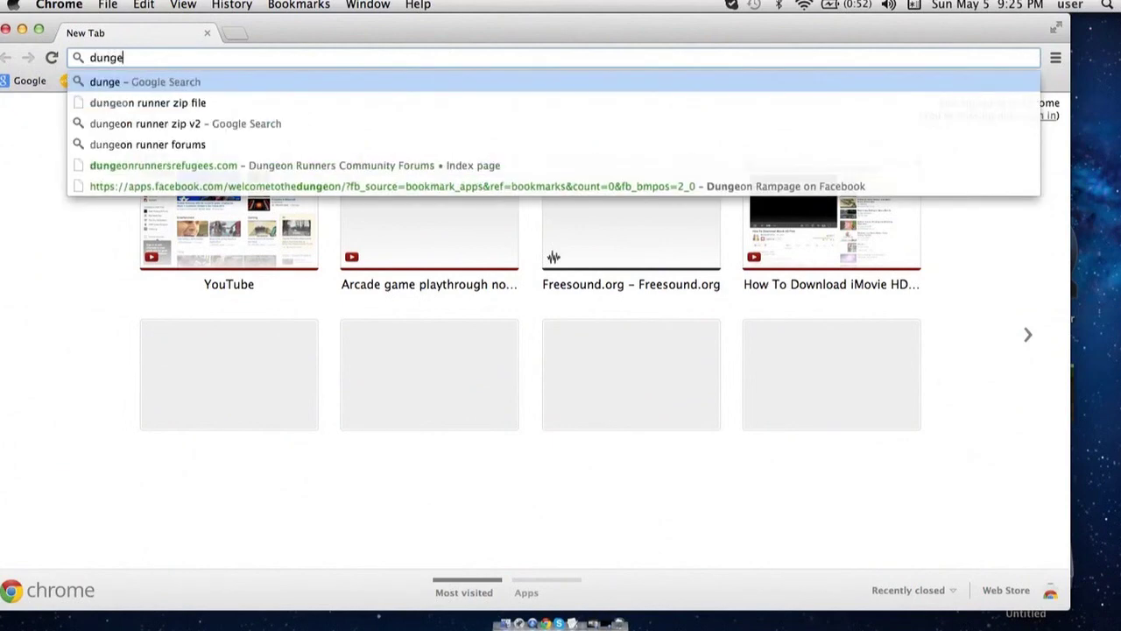
text(on runner )
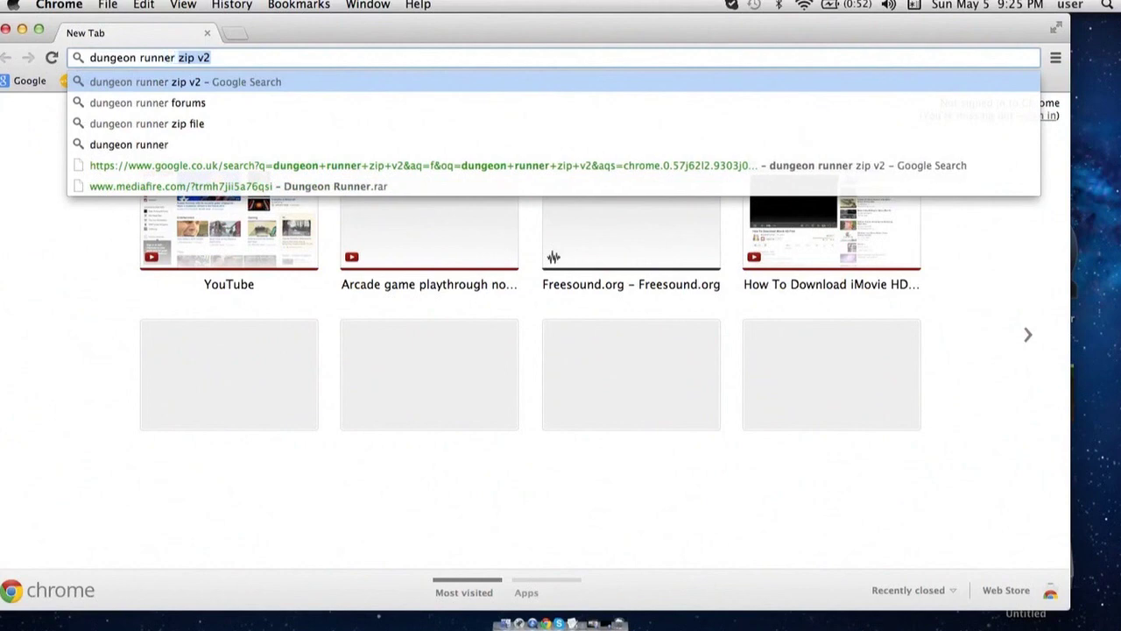
text(zip)
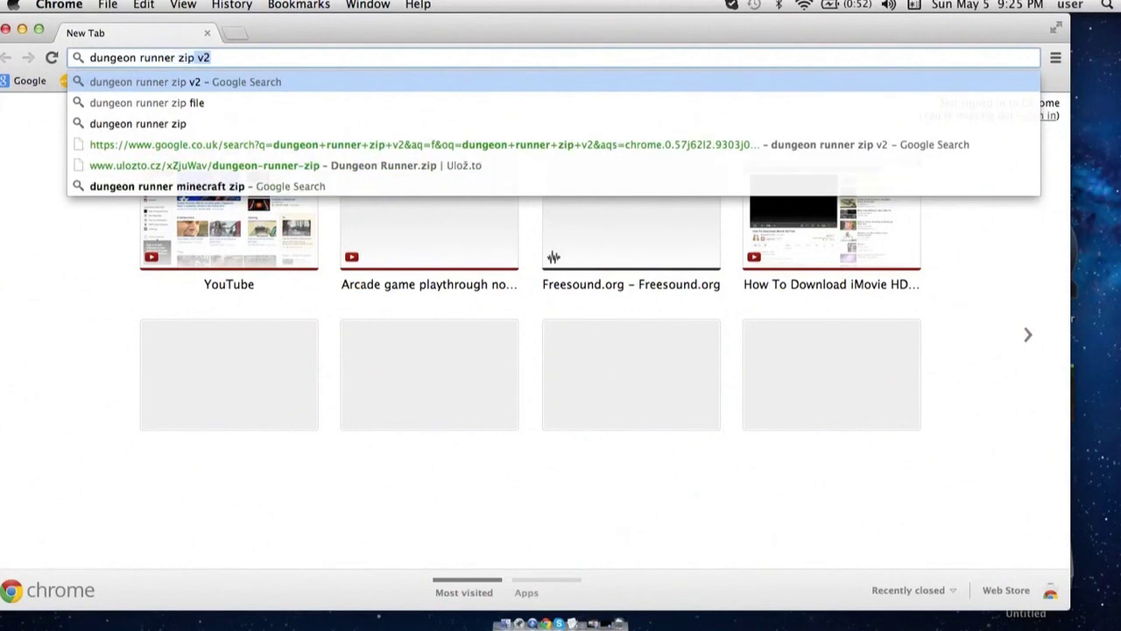
key(BackSpace)
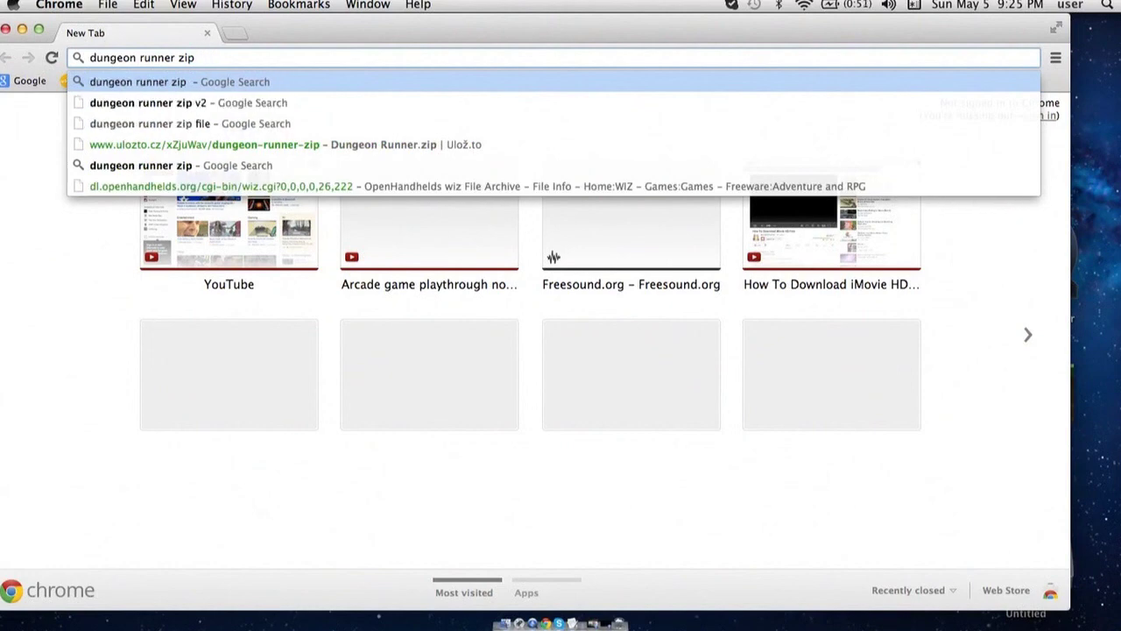
key(Return)
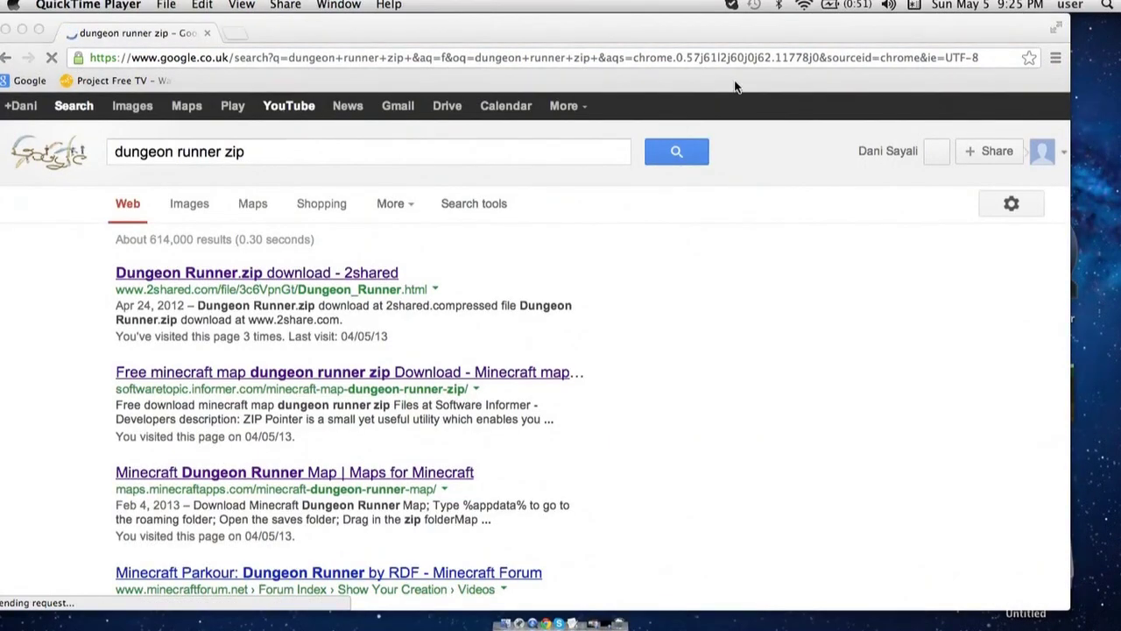
Step: Download Dungeon Runner.zip from its 2shared page and open the downloaded archive from the download bar
click(378, 272)
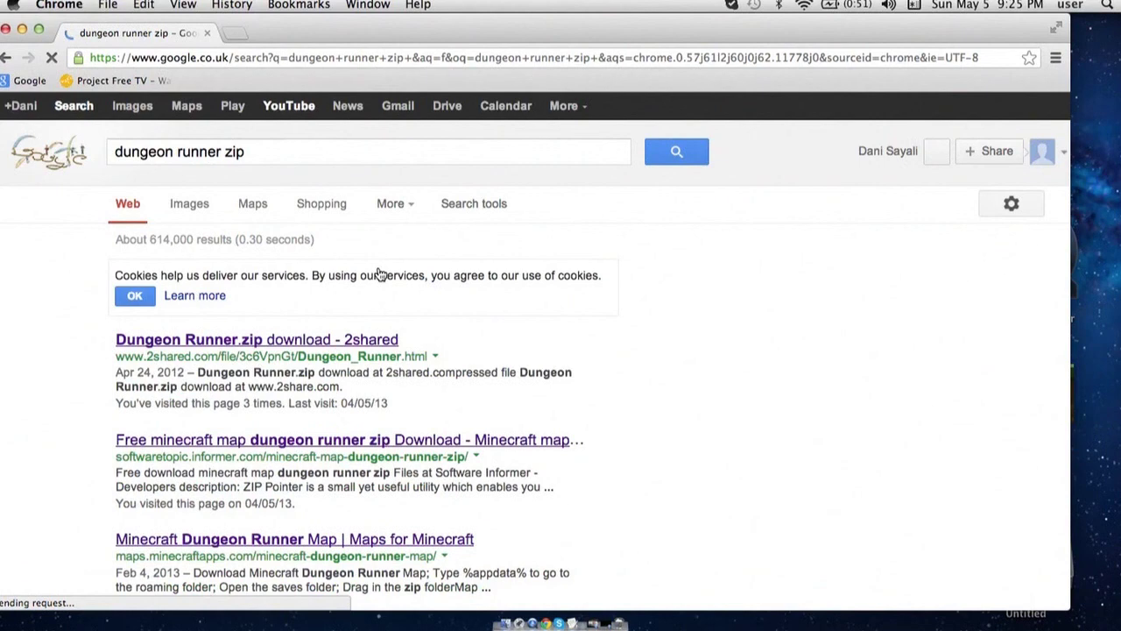
click(357, 342)
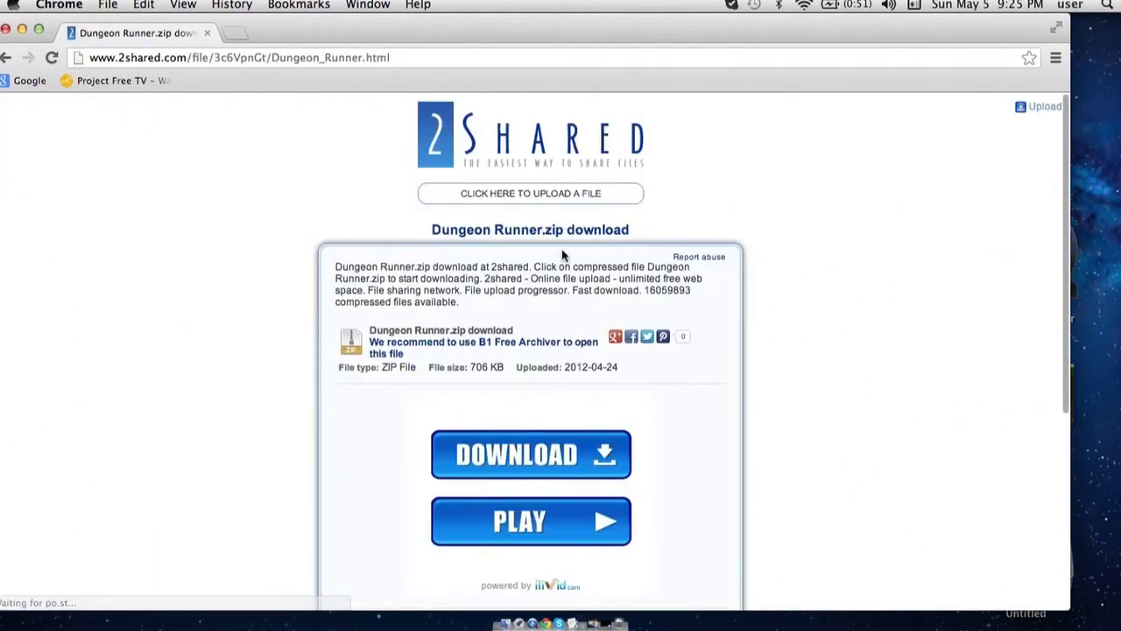
scroll(562, 249, down, 3)
click(512, 531)
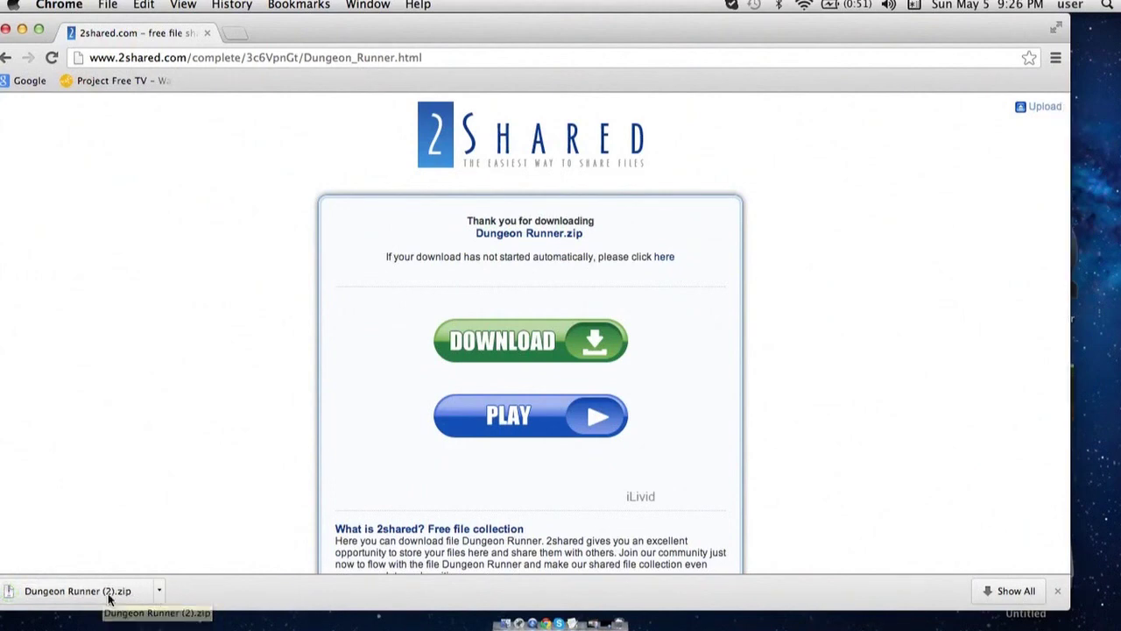
click(159, 589)
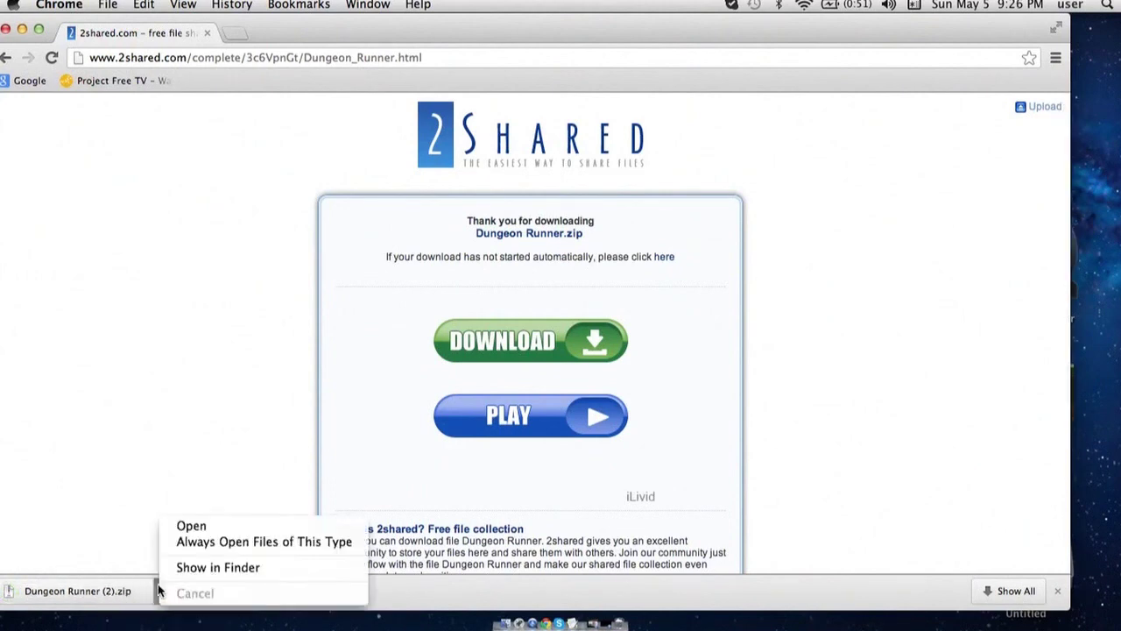
click(191, 526)
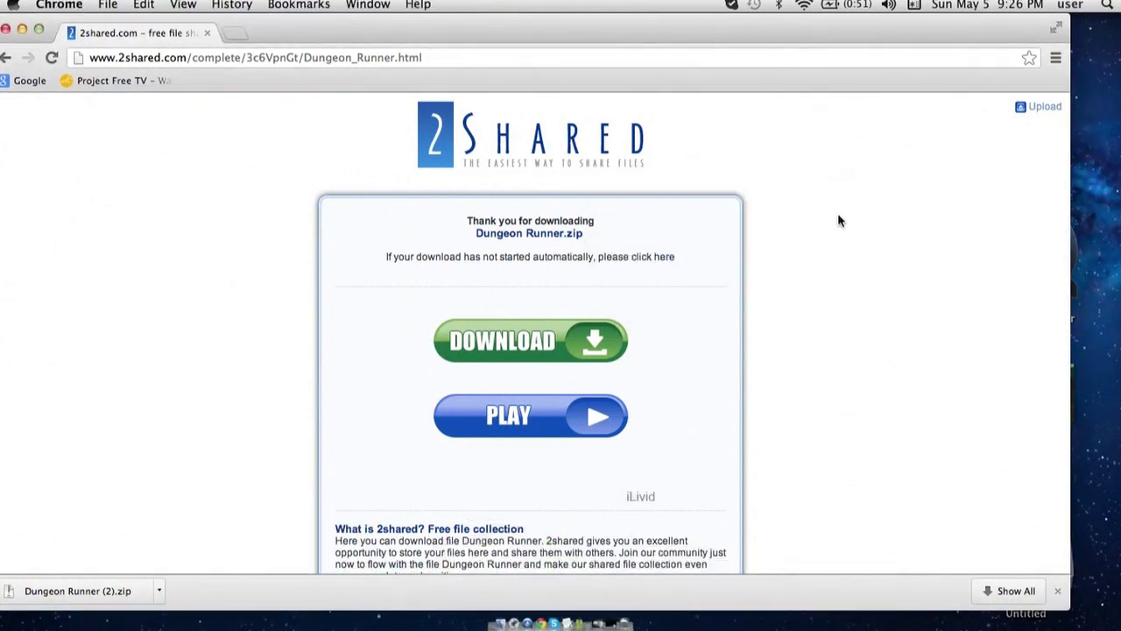
Step: Close Chrome and extract Dungeon Runner.zip in the Downloads folder
mouse_move(742, 19)
mouse_down()
mouse_move(756, 39)
mouse_move(791, 252)
mouse_move(833, 168)
mouse_up()
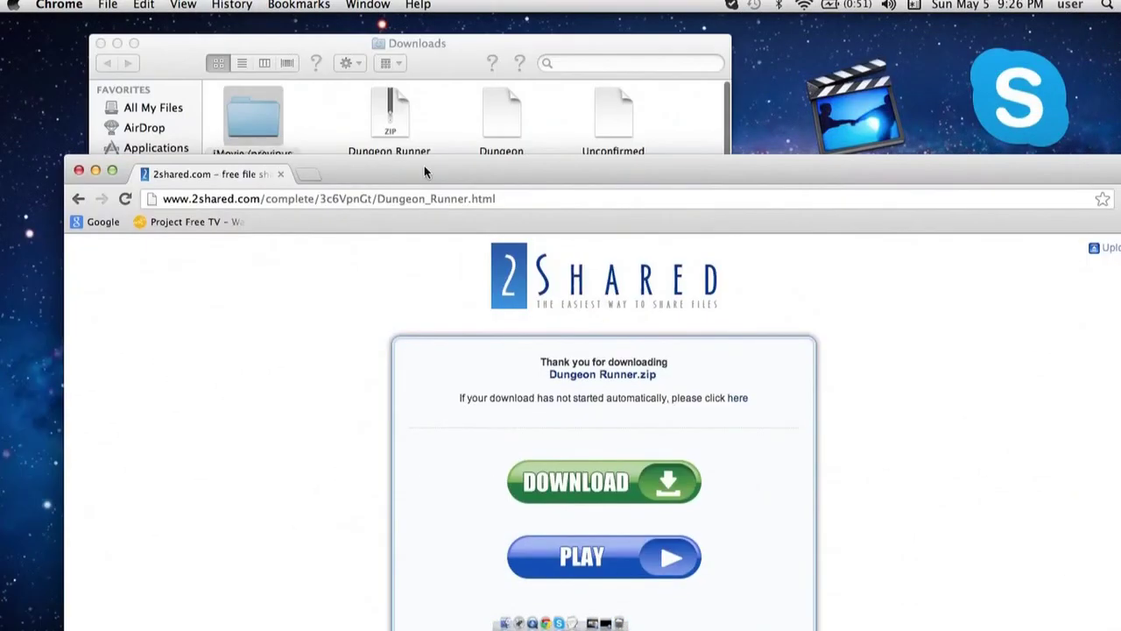
click(280, 174)
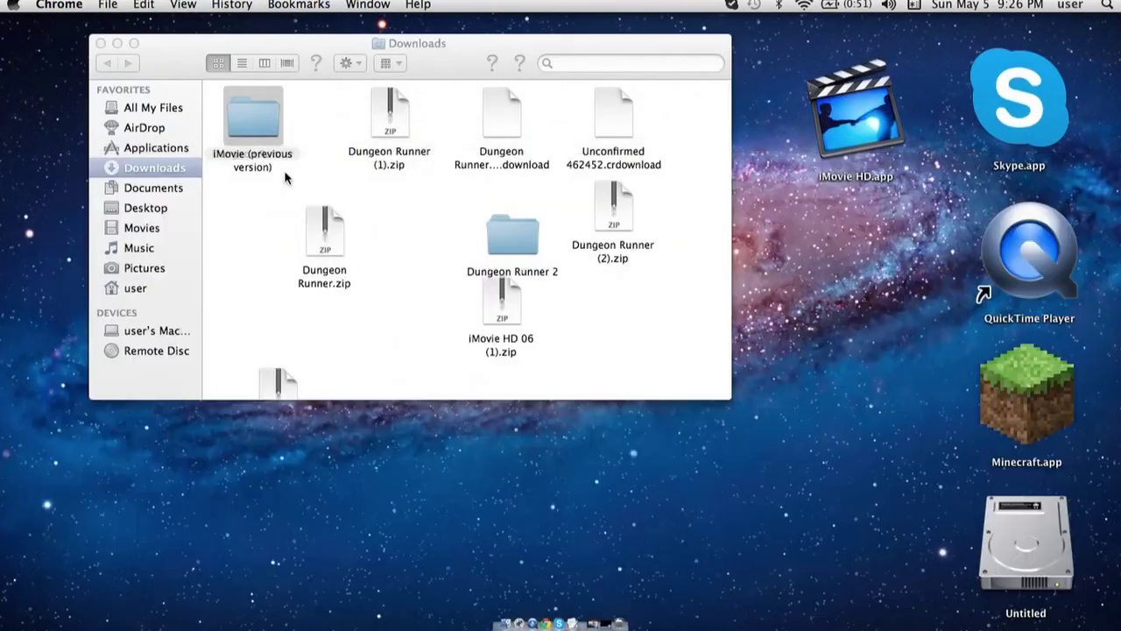
mouse_move(271, 117)
mouse_down()
mouse_move(288, 205)
mouse_move(262, 230)
mouse_up()
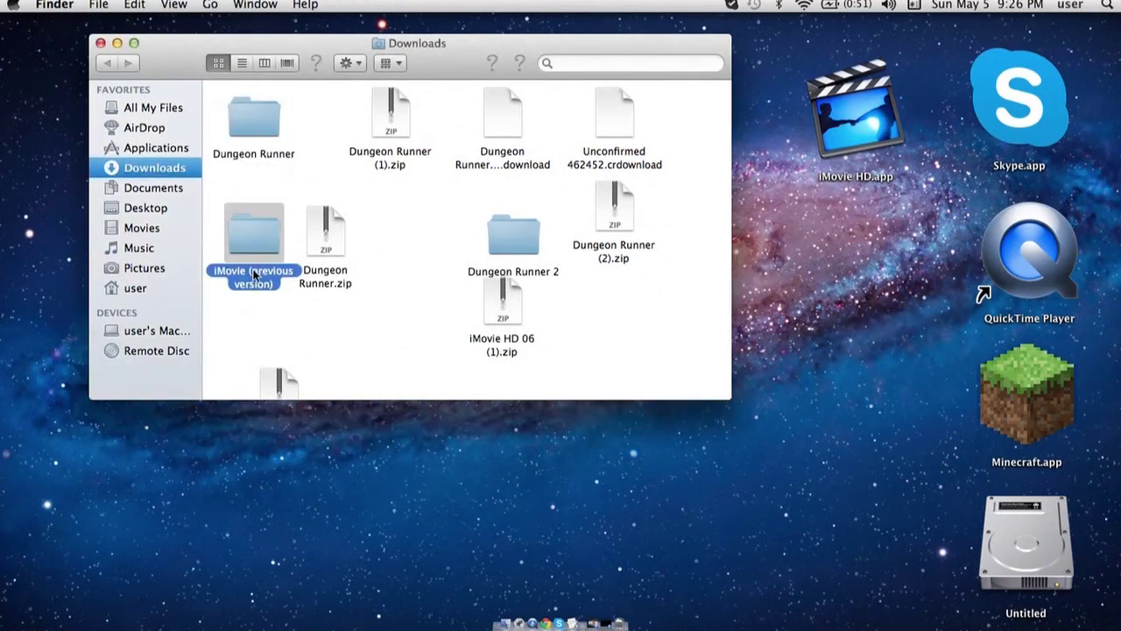
drag(254, 275, 254, 318)
click(388, 261)
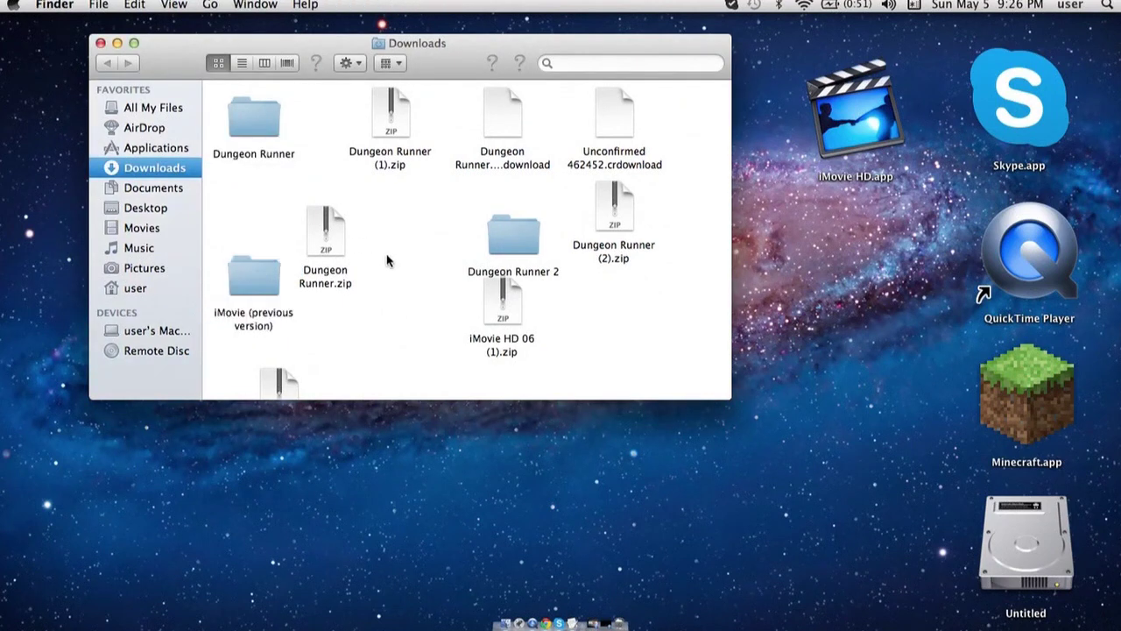
click(328, 234)
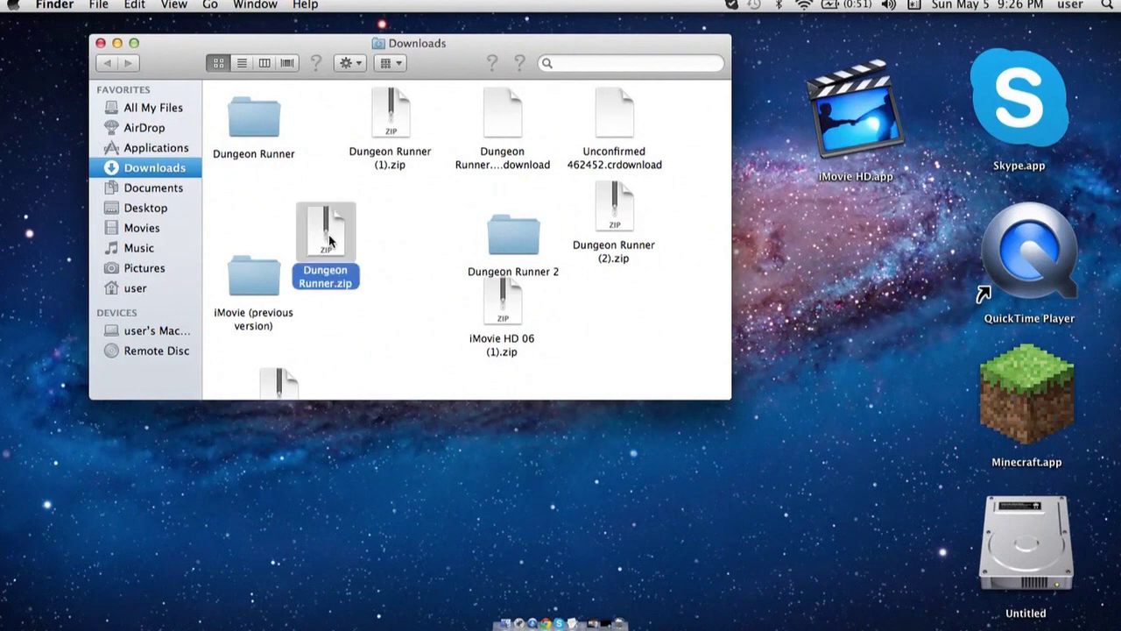
double_click(329, 237)
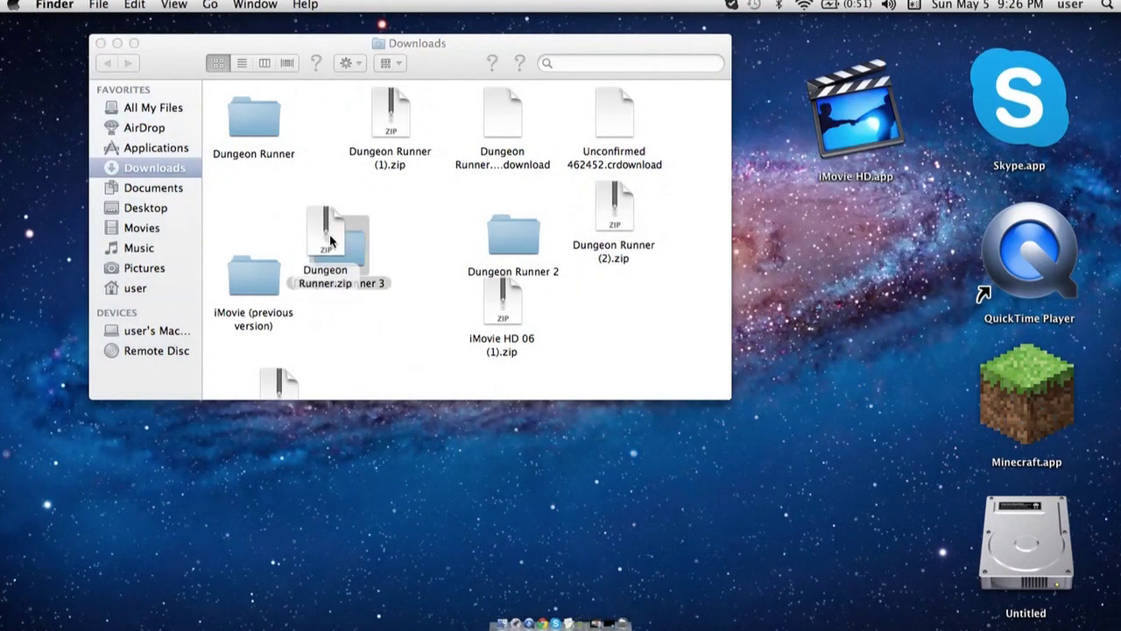
Step: Move the extracted Dungeon Runner folder onto the desktop and close the Downloads window
mouse_move(371, 251)
mouse_down()
mouse_move(413, 253)
mouse_move(439, 271)
mouse_move(416, 267)
mouse_up()
click(253, 122)
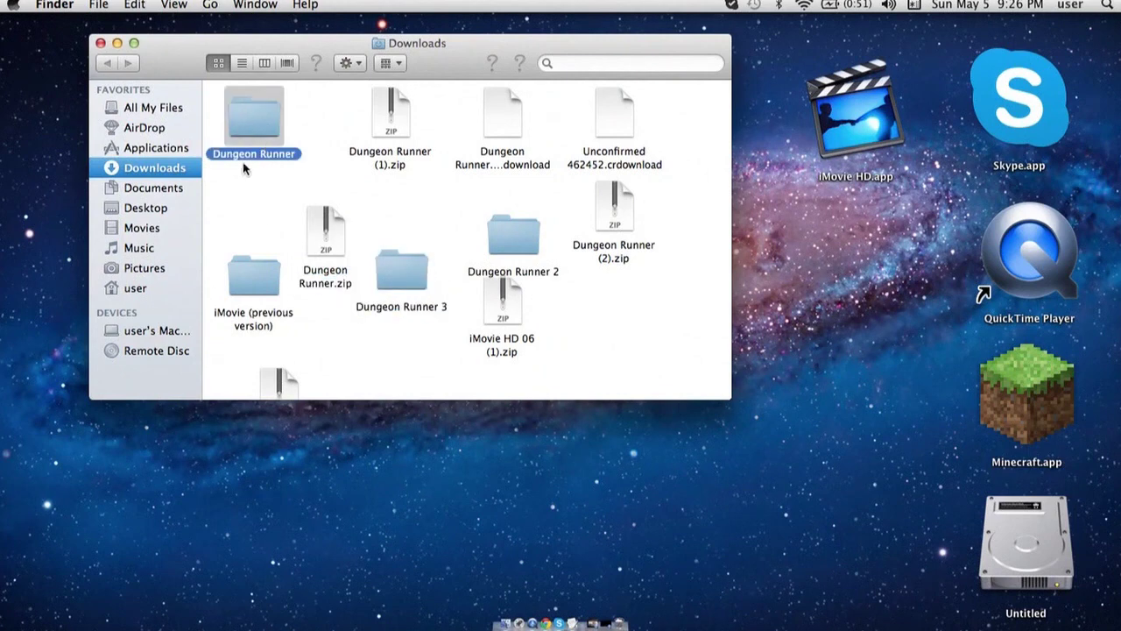
mouse_move(240, 127)
mouse_down()
mouse_move(262, 132)
mouse_move(260, 152)
mouse_move(247, 132)
mouse_up()
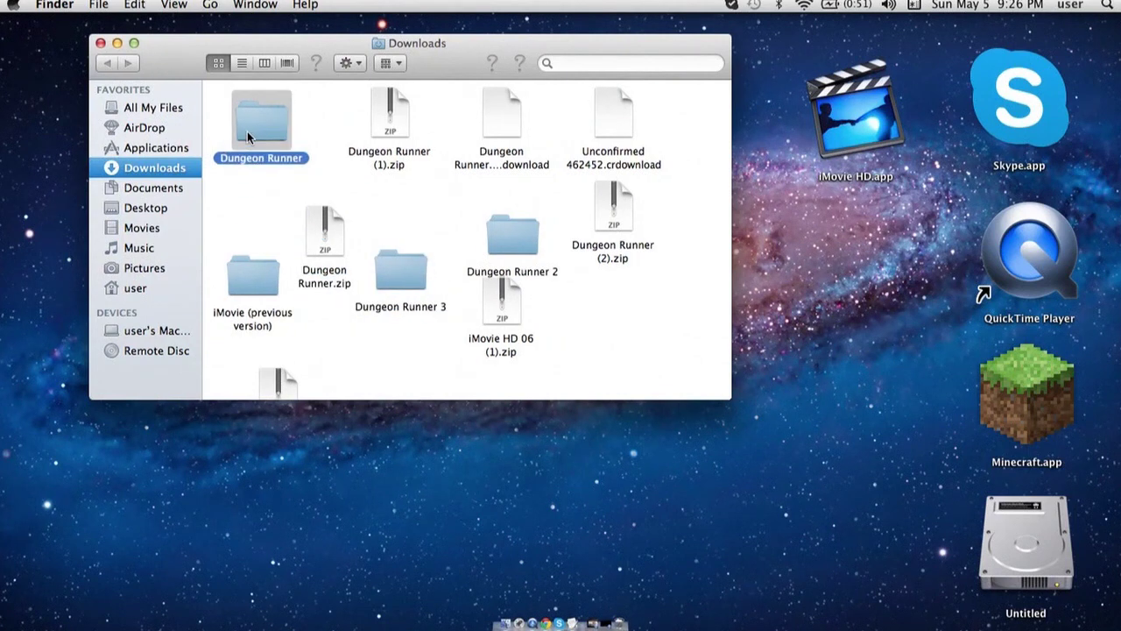
click(106, 65)
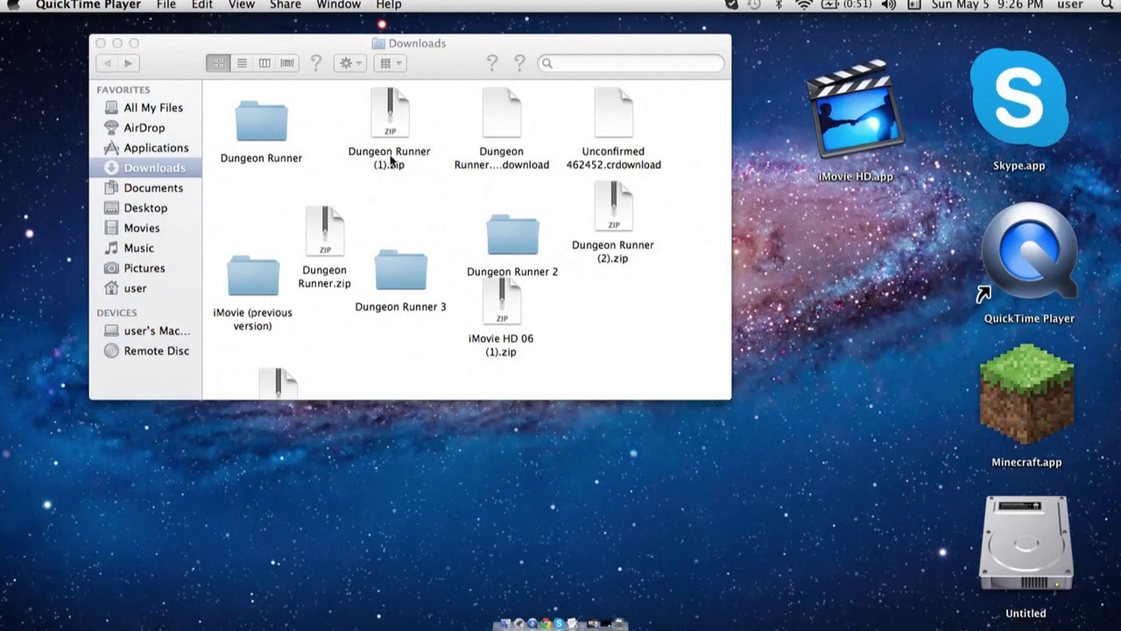
mouse_move(263, 128)
mouse_down()
mouse_move(605, 235)
mouse_move(826, 378)
mouse_move(811, 371)
mouse_up()
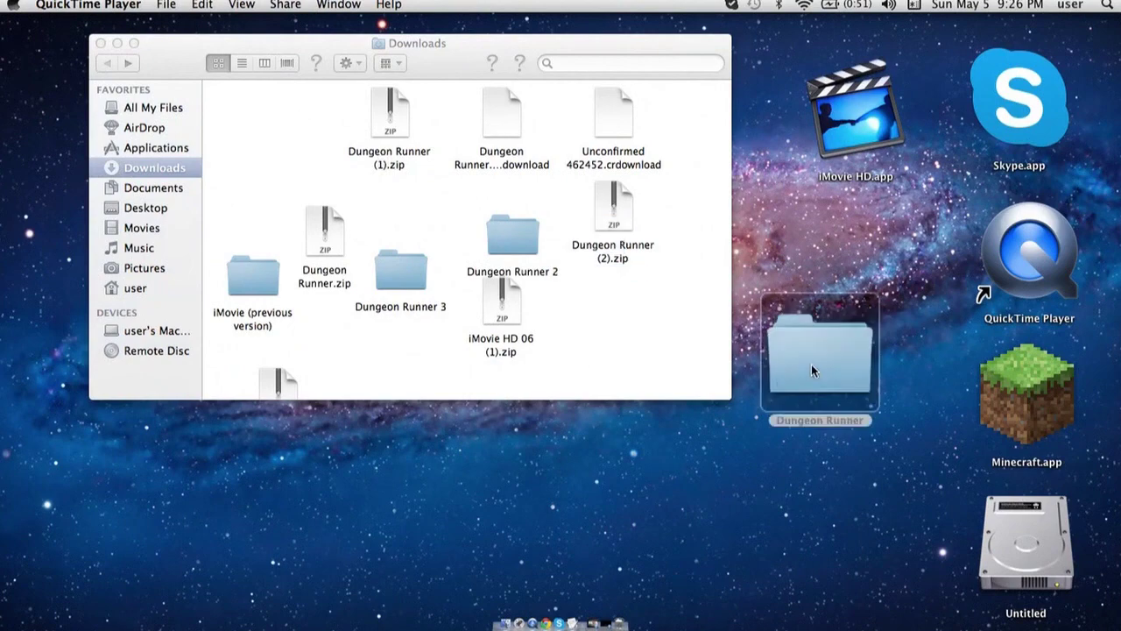
click(100, 44)
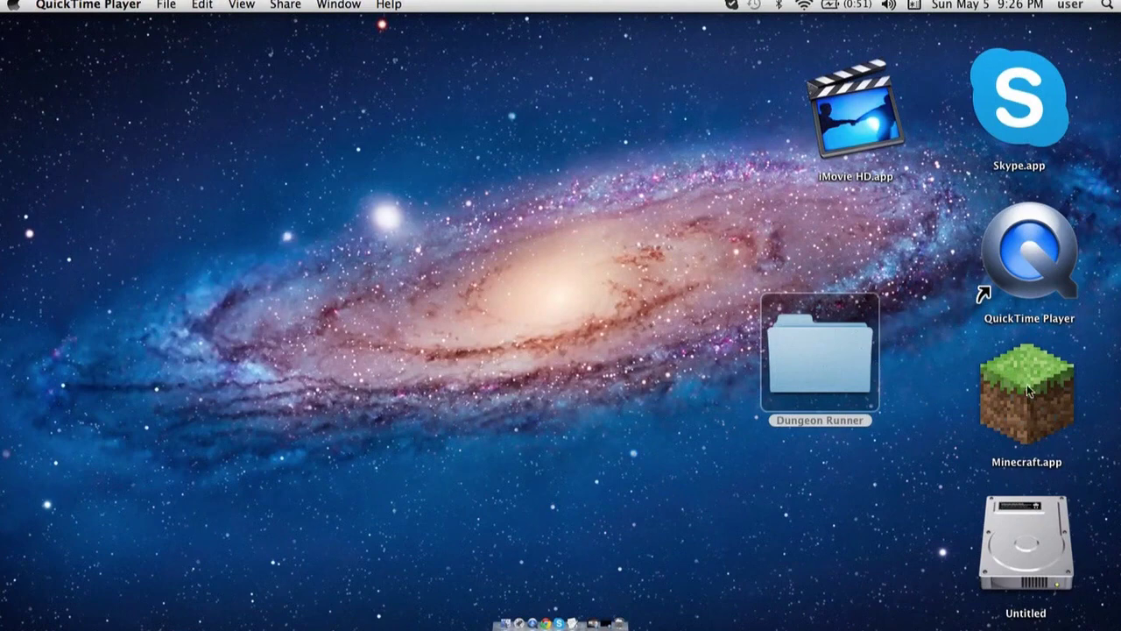
Step: In a new Finder window, search for 'lib' and open the user's Library folder
click(504, 610)
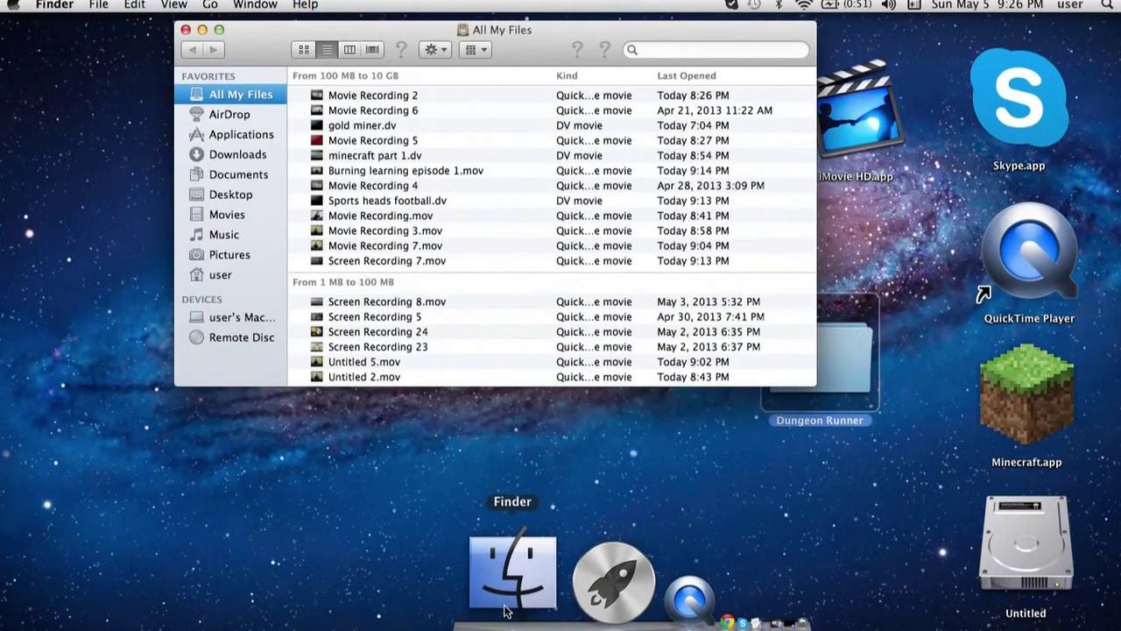
click(667, 46)
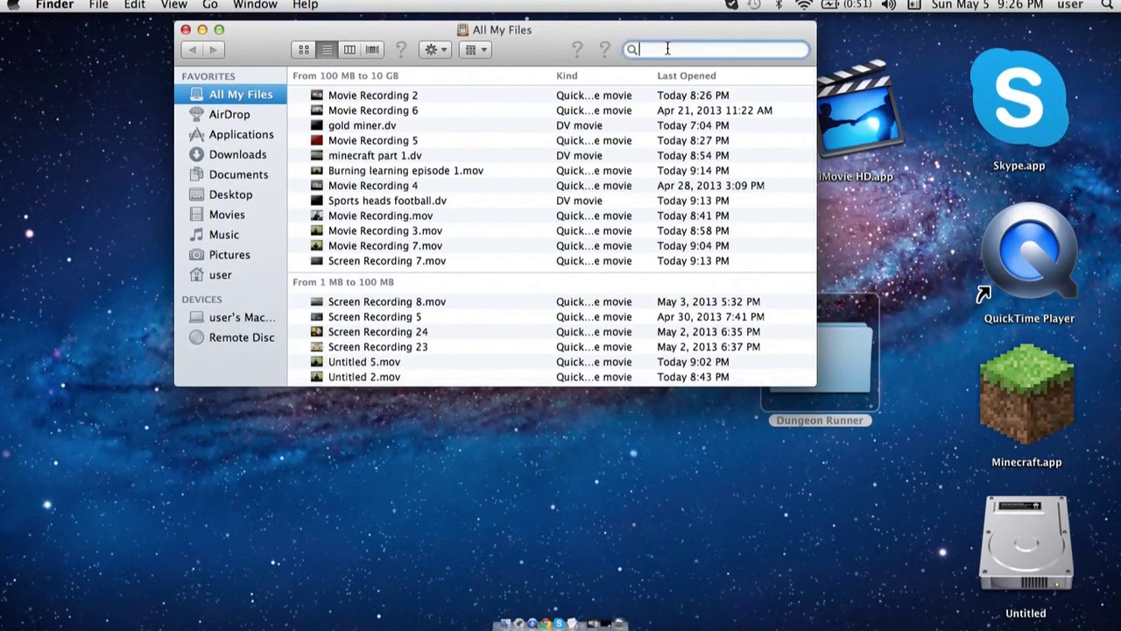
text(lib)
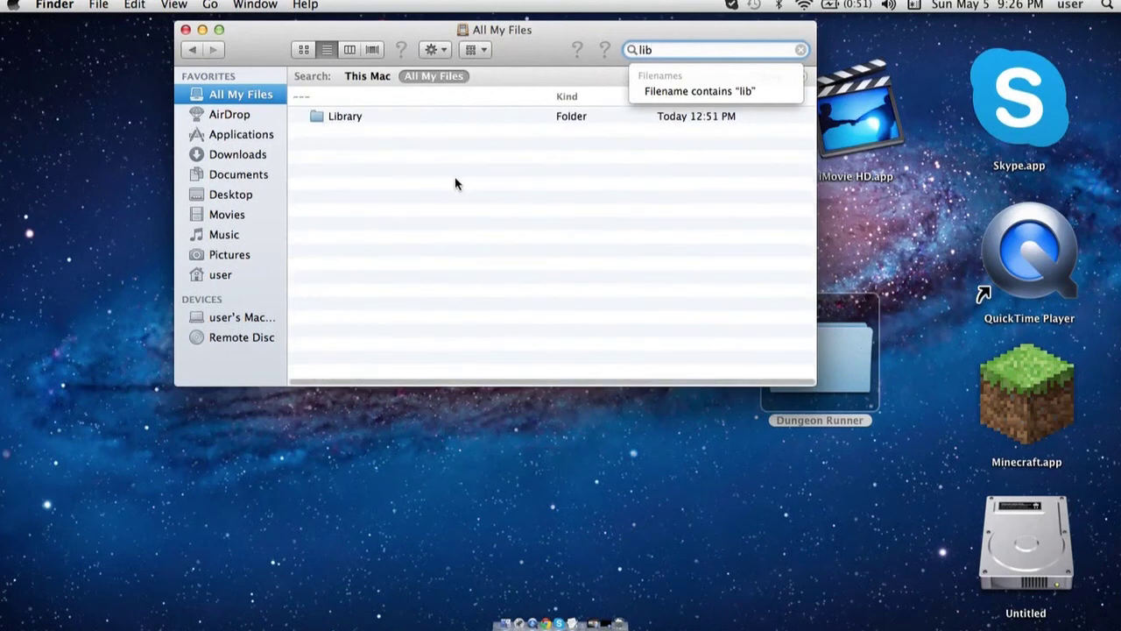
key(BackSpace)
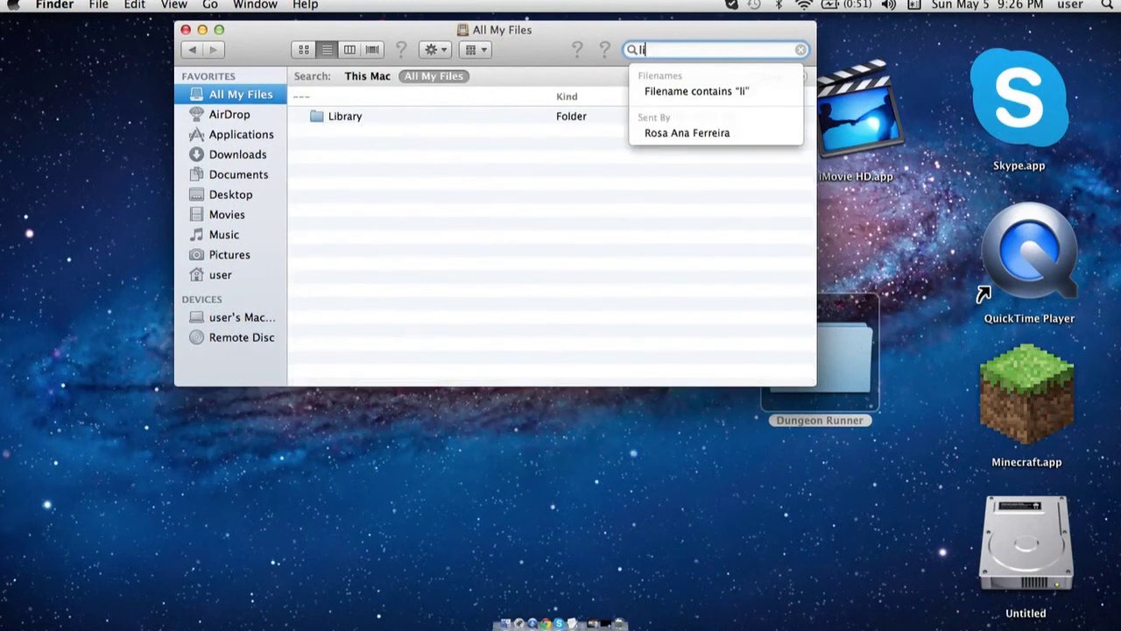
text(b)
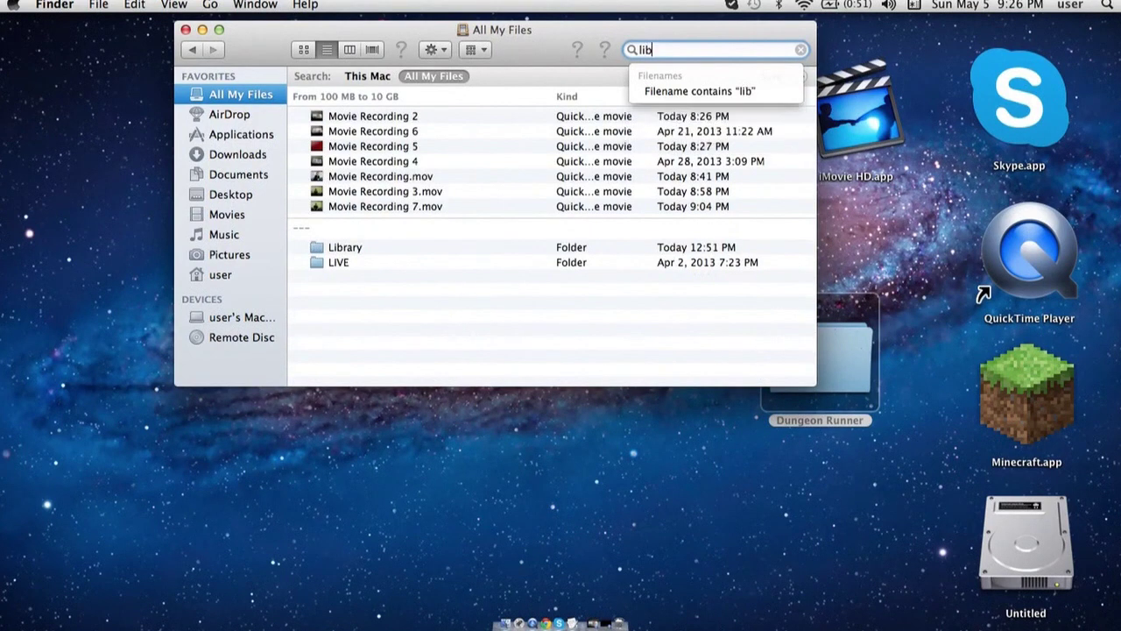
click(326, 132)
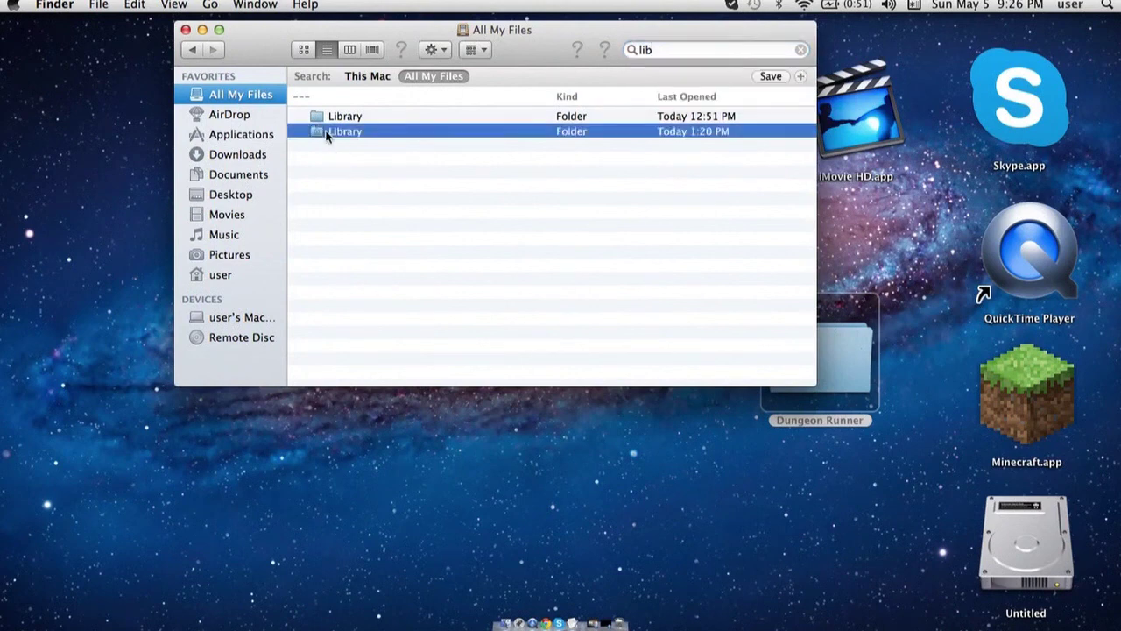
double_click(321, 133)
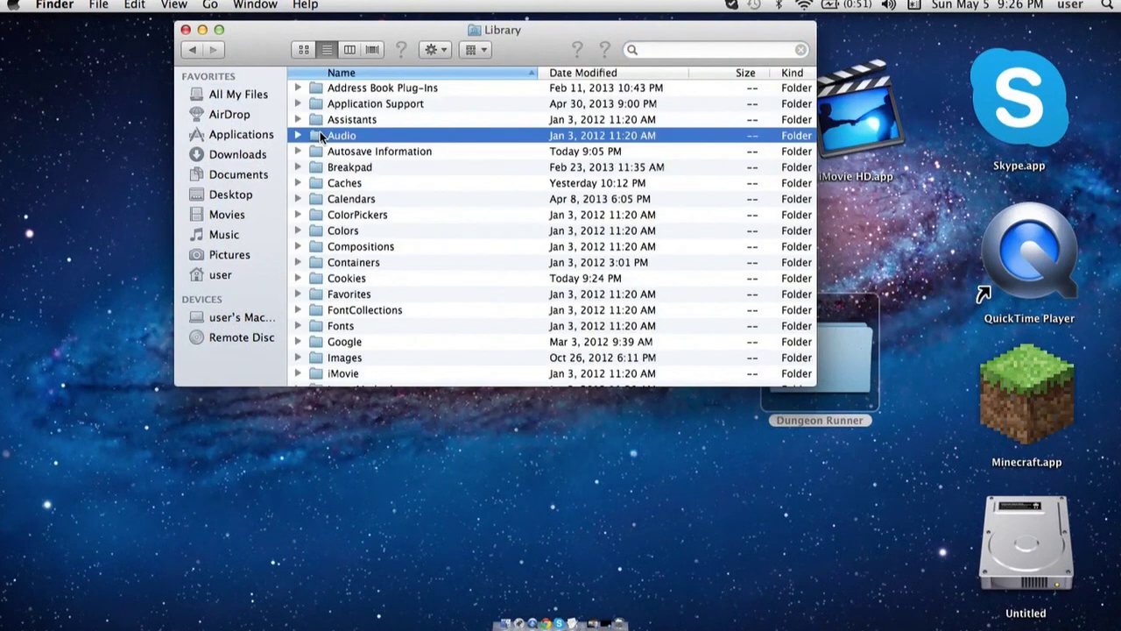
Step: Navigate through Application Support and minecraft into the saves folder
double_click(326, 135)
click(320, 104)
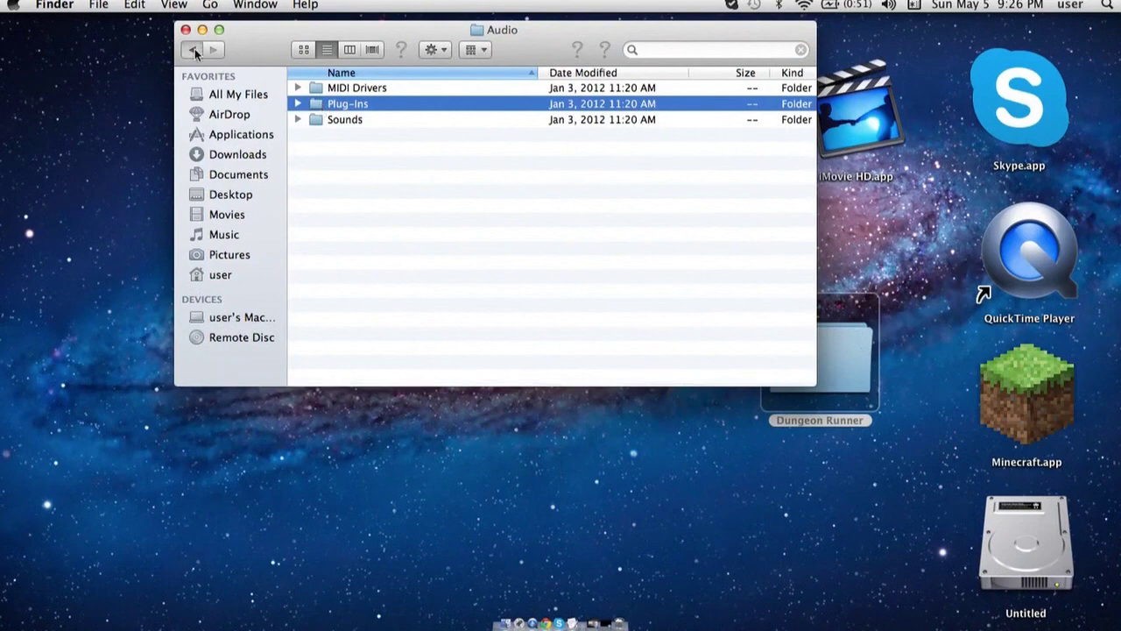
click(195, 50)
click(319, 105)
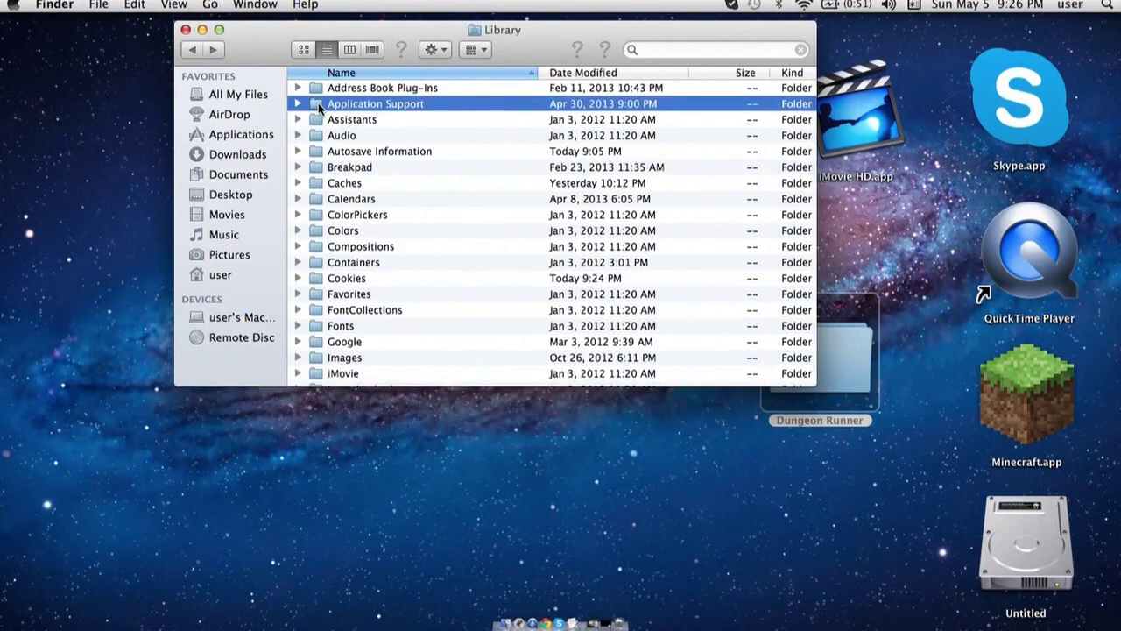
double_click(319, 105)
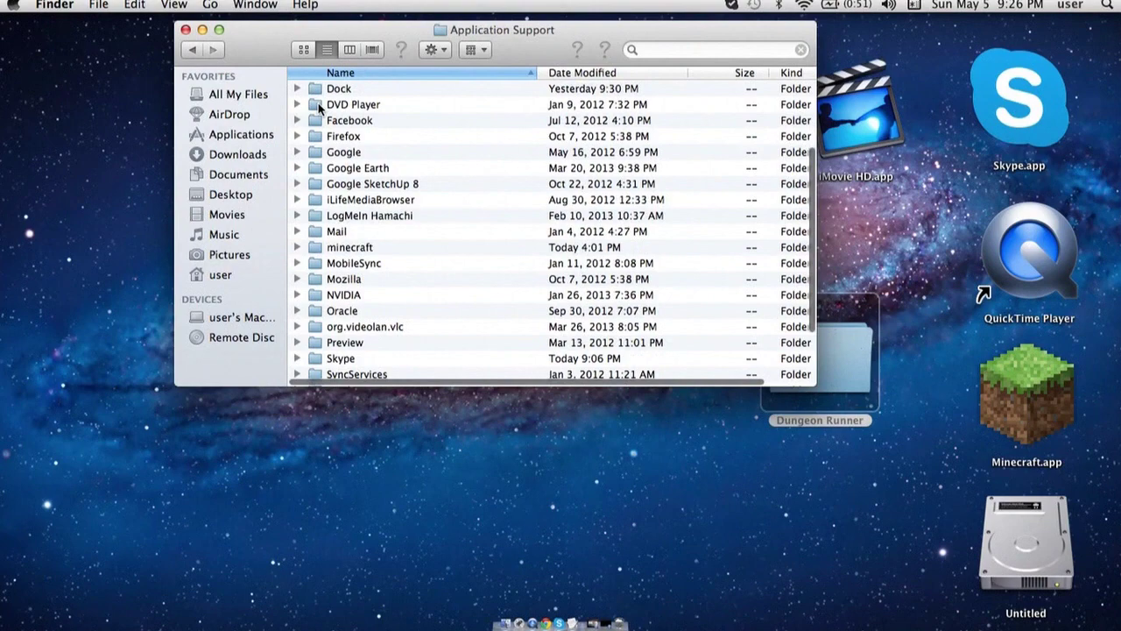
click(319, 248)
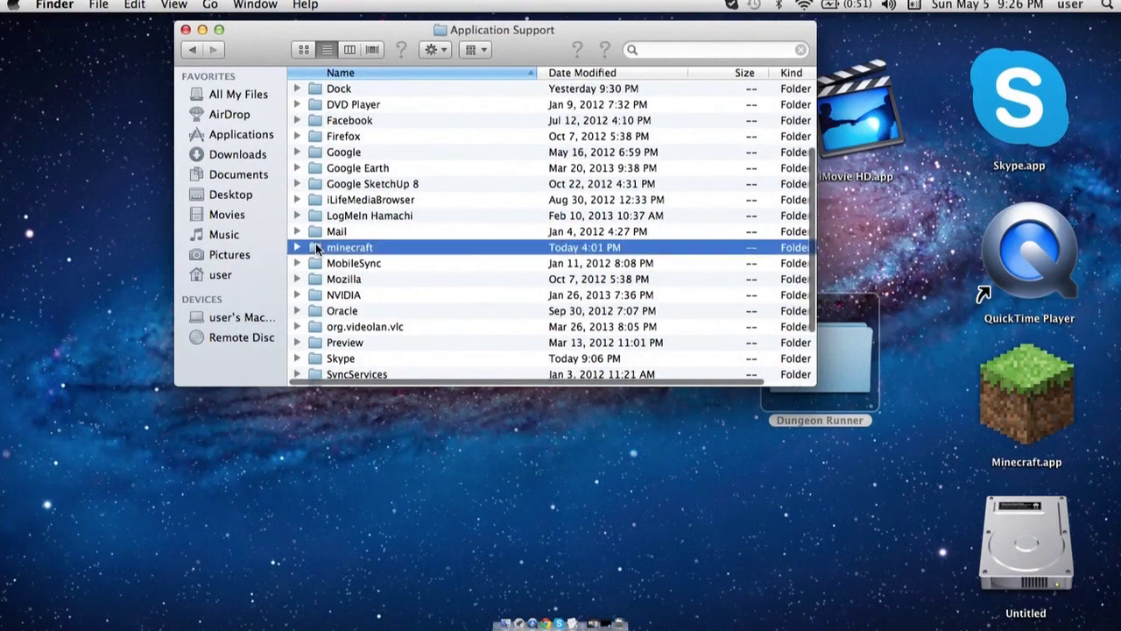
double_click(317, 248)
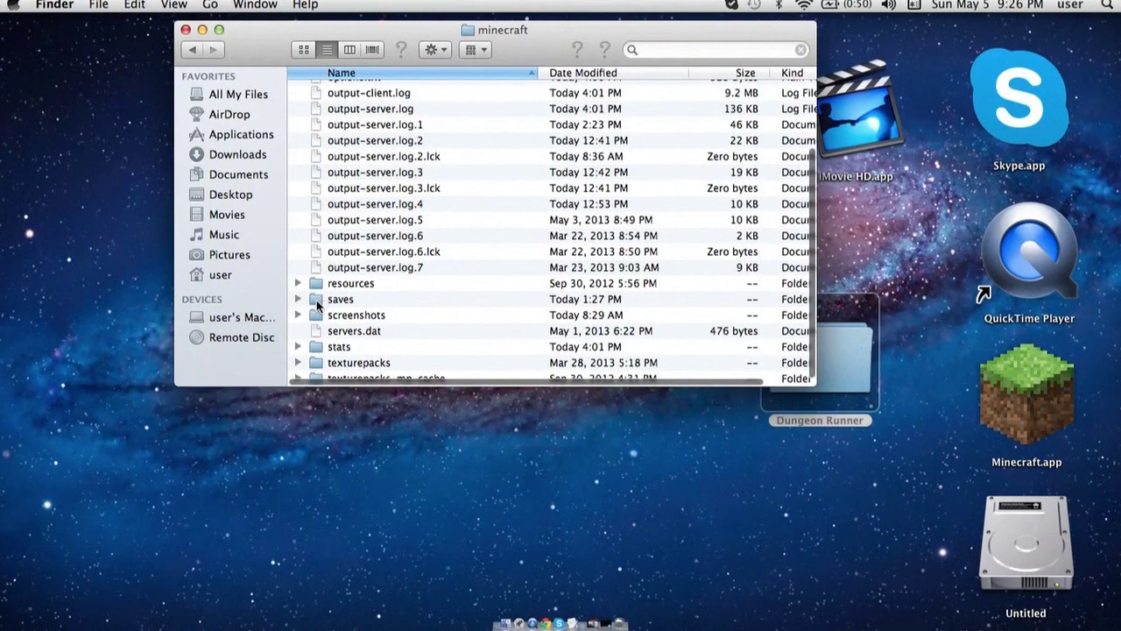
double_click(317, 301)
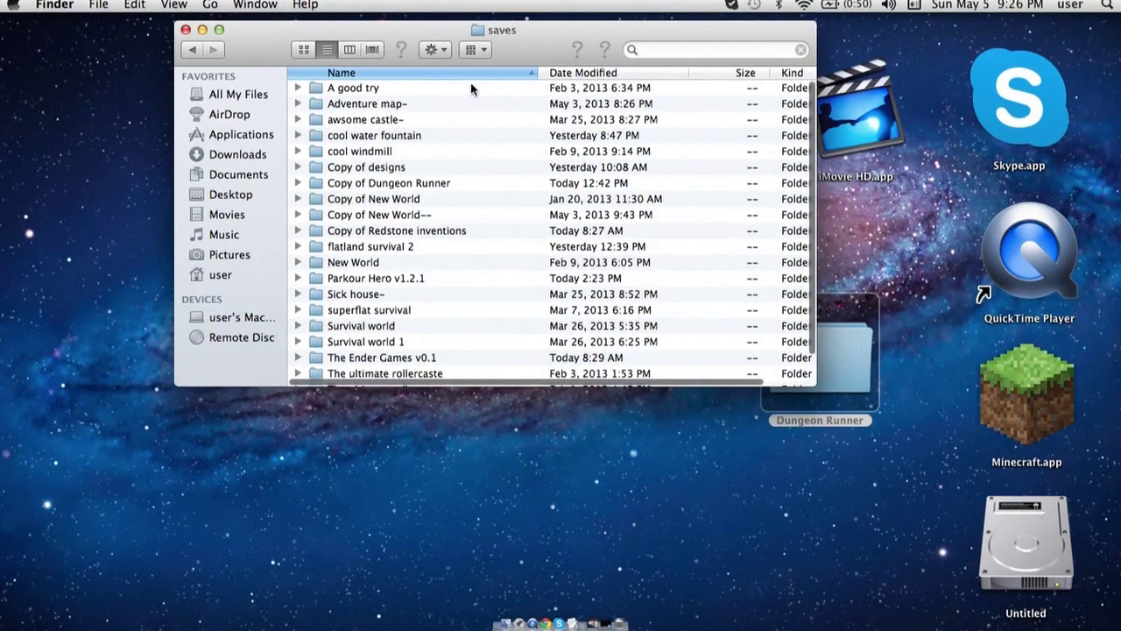
Step: Drag the Dungeon Runner folder from the desktop into saves, then close the window
scroll(483, 223, down, 2)
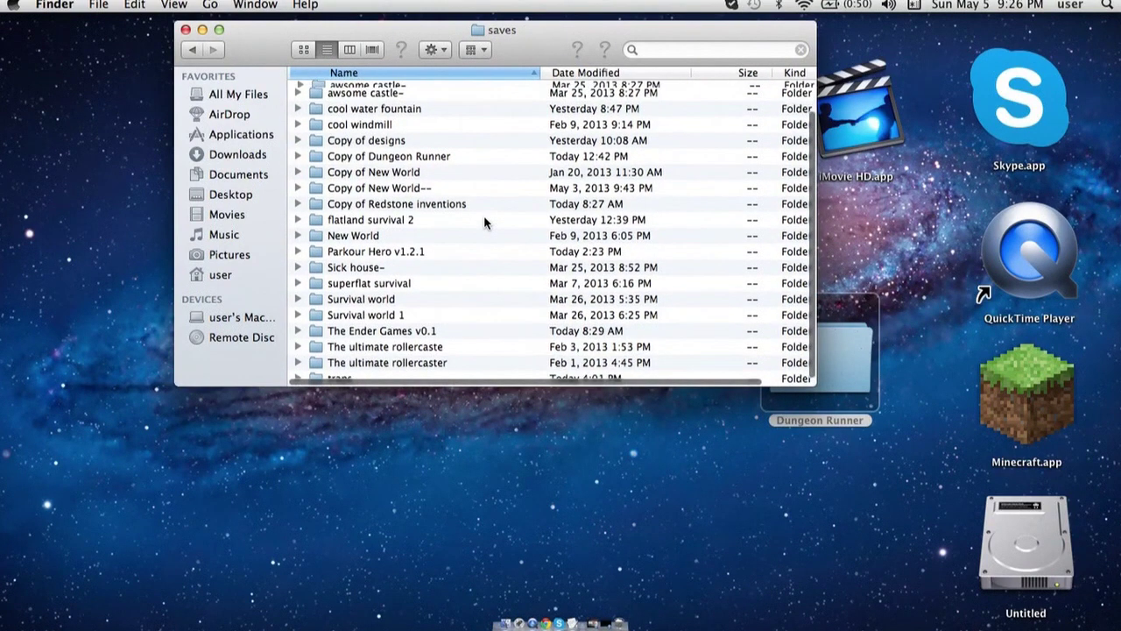
scroll(484, 222, down, 2)
scroll(484, 220, up, 4)
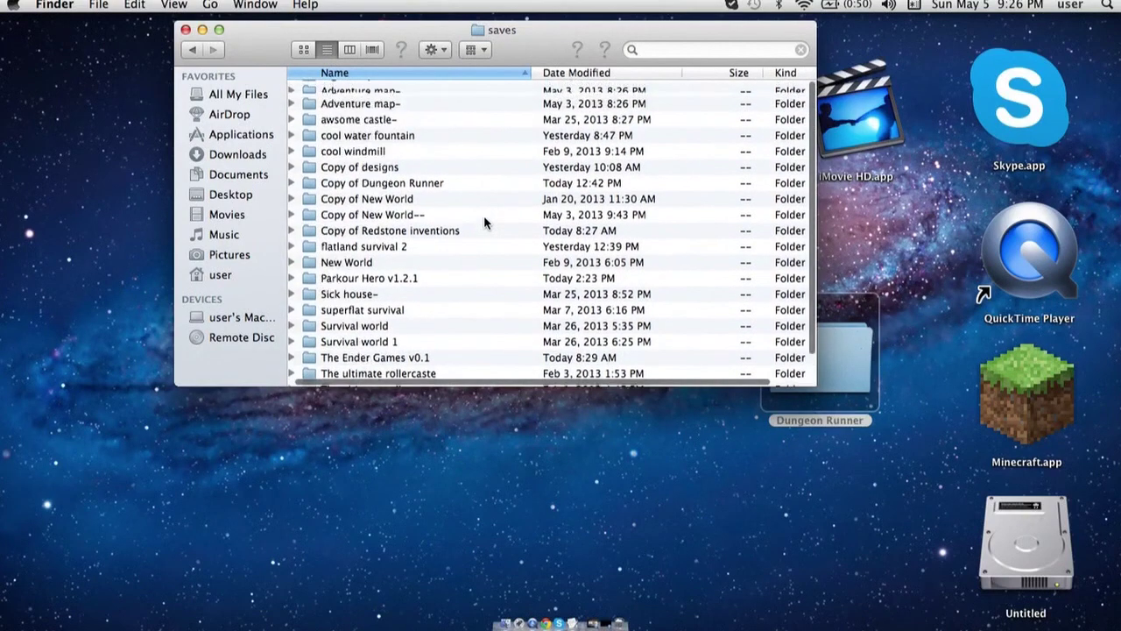
mouse_move(858, 387)
mouse_down()
mouse_move(696, 348)
mouse_move(600, 274)
mouse_move(498, 248)
mouse_move(549, 235)
mouse_move(508, 219)
mouse_move(282, 225)
mouse_move(426, 230)
mouse_move(421, 280)
mouse_move(458, 242)
mouse_up()
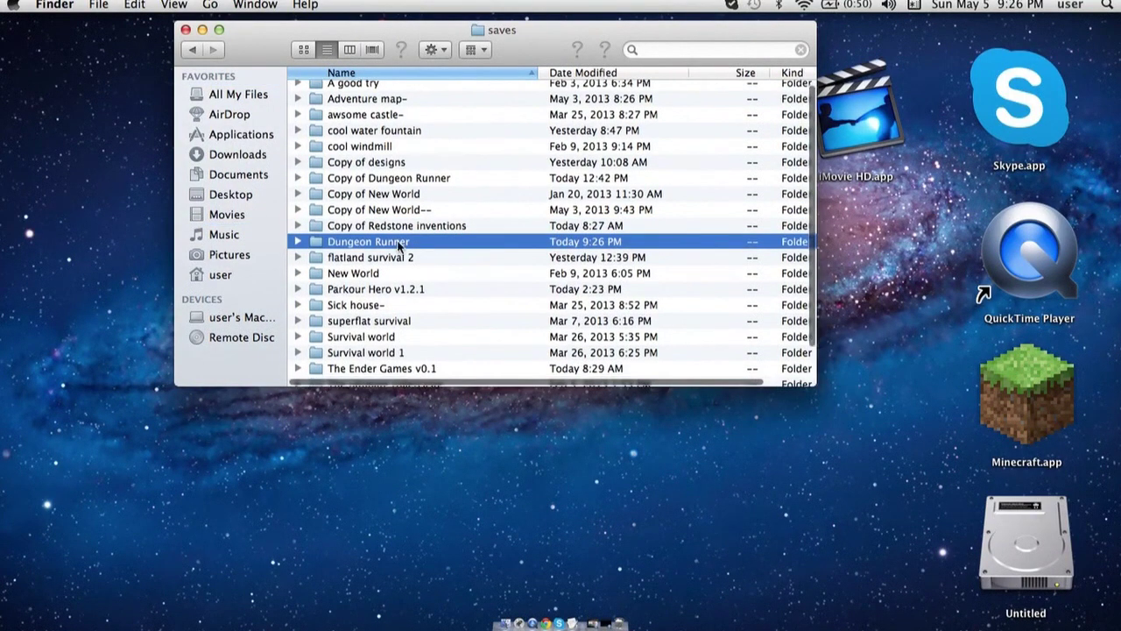
click(186, 31)
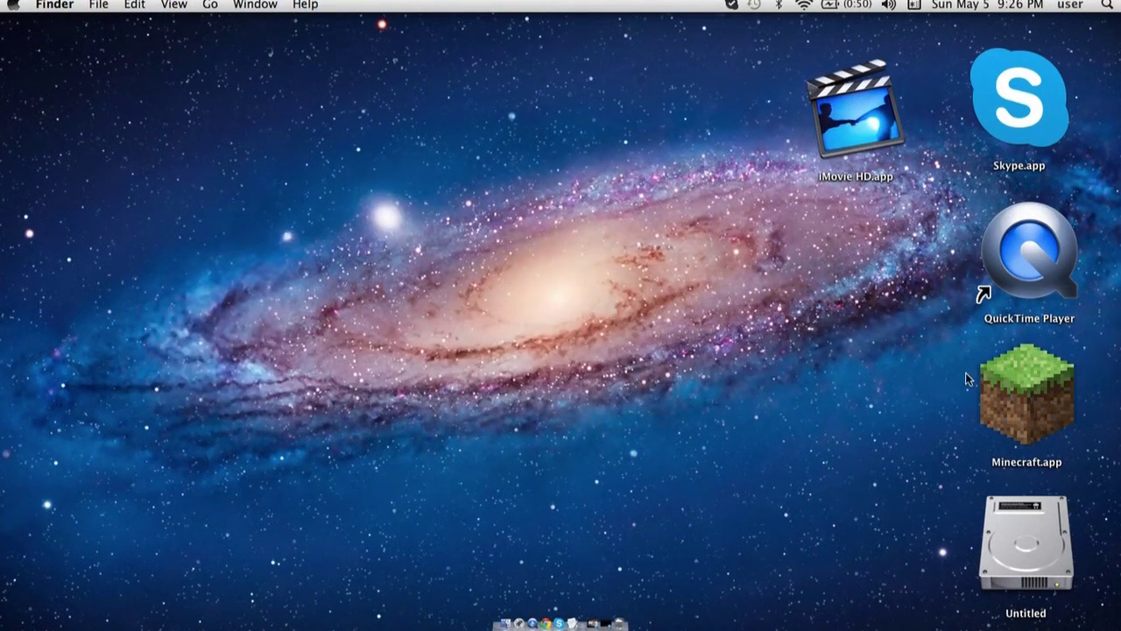
Step: Launch Minecraft.app, log in from the launcher, and move the game window to the top-left
double_click(1039, 388)
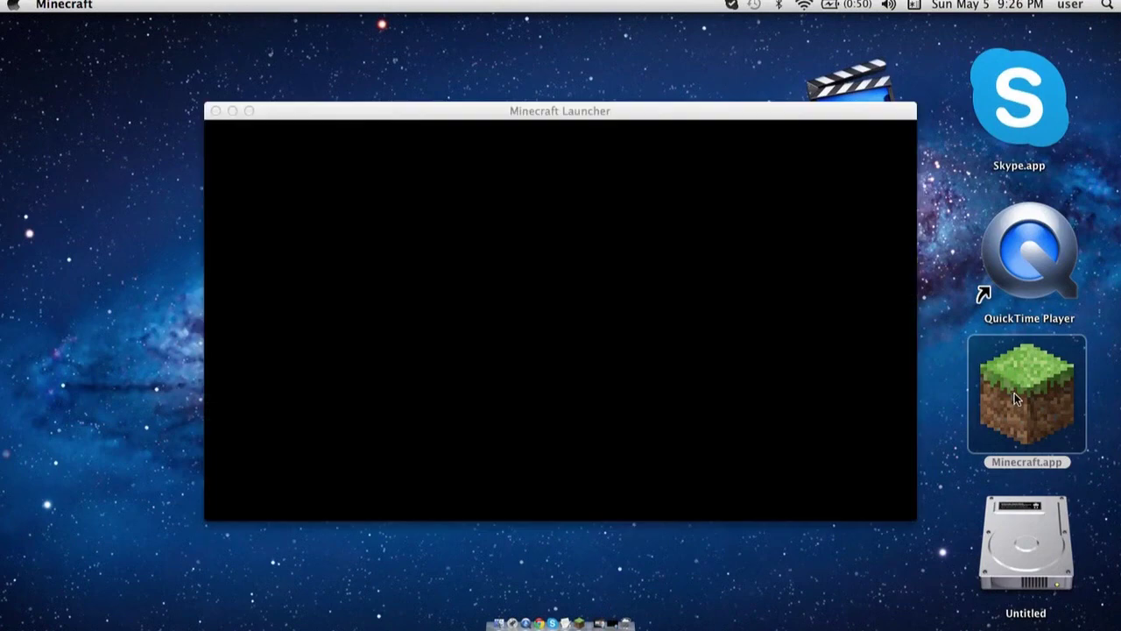
click(1014, 392)
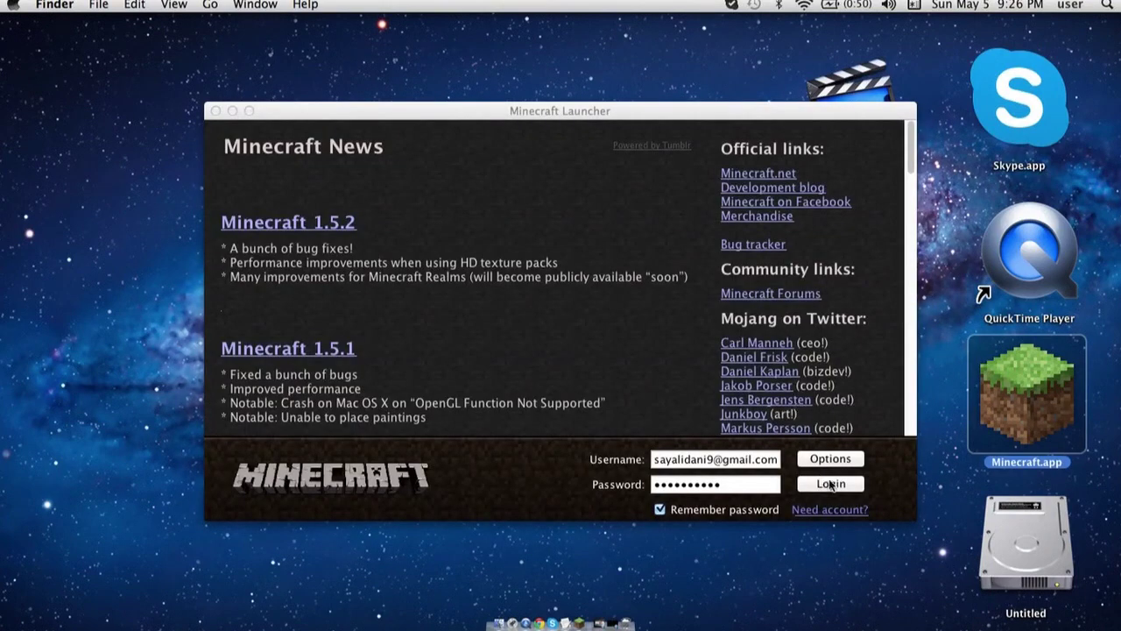
click(829, 486)
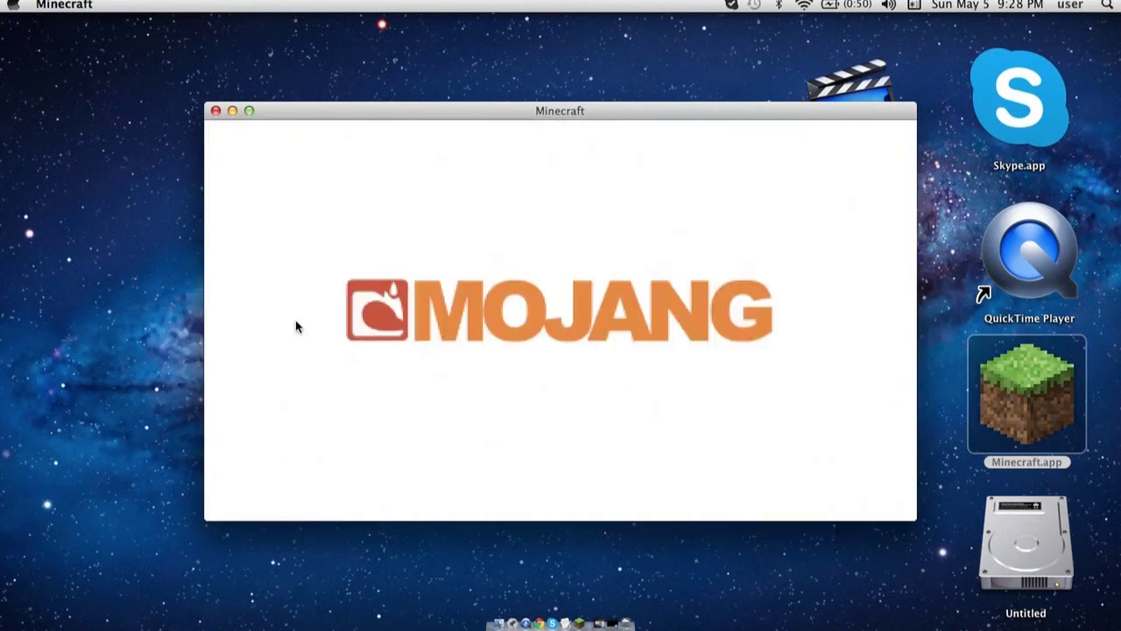
mouse_move(594, 111)
mouse_down()
mouse_move(567, 54)
mouse_move(506, 12)
mouse_up()
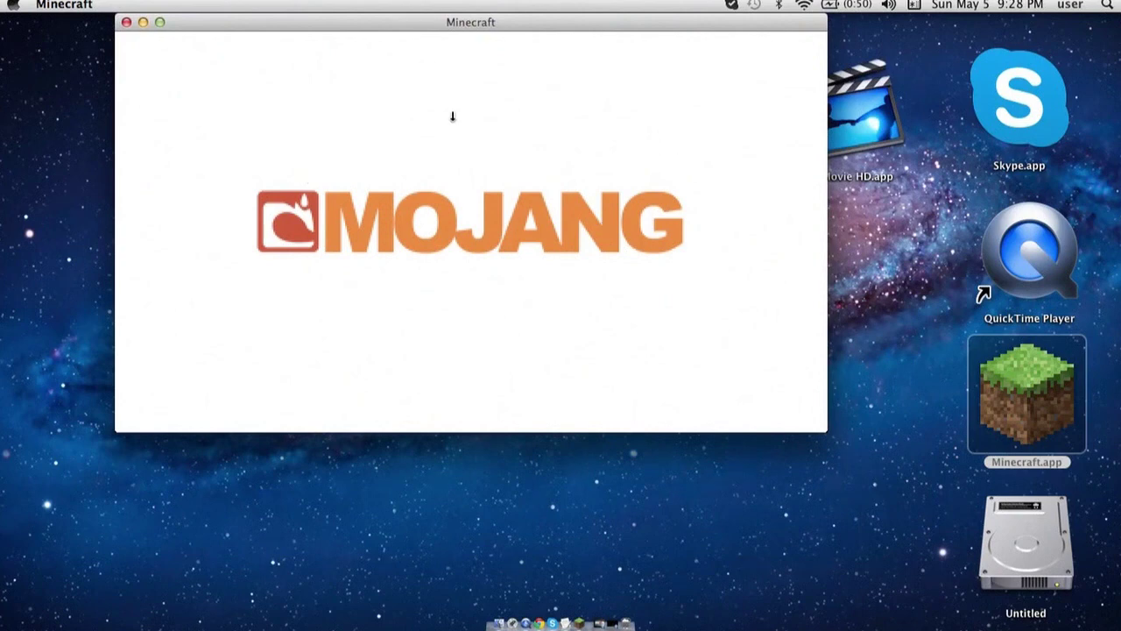
drag(386, 29, 395, 37)
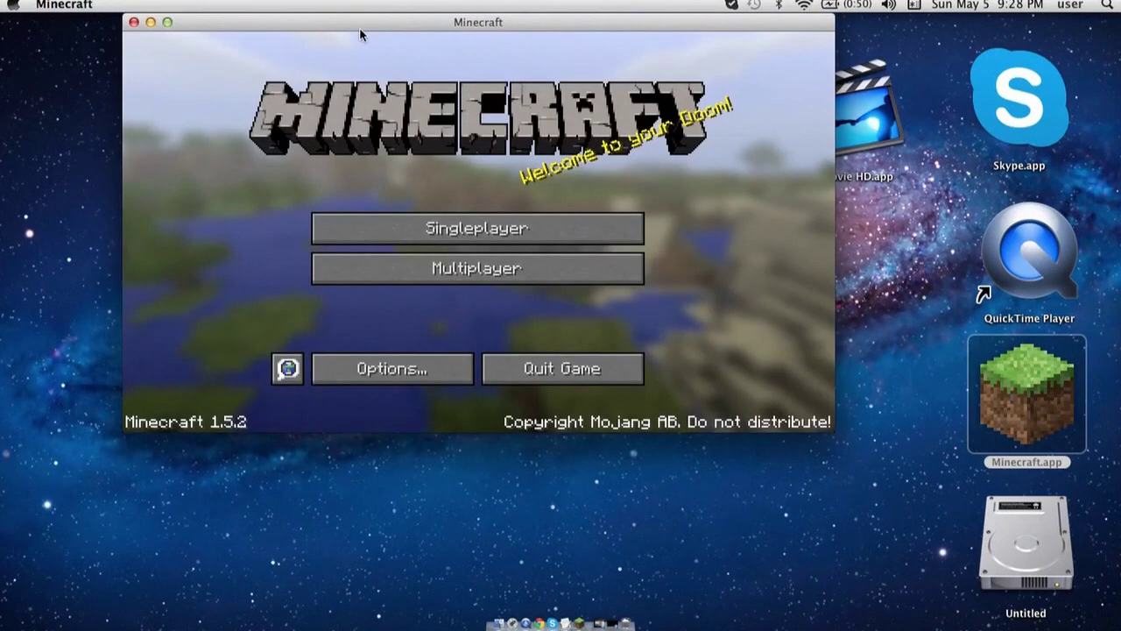
Step: Maximize the Minecraft window, enter Singleplayer, and scroll the world list to Dungeon Runner
click(168, 22)
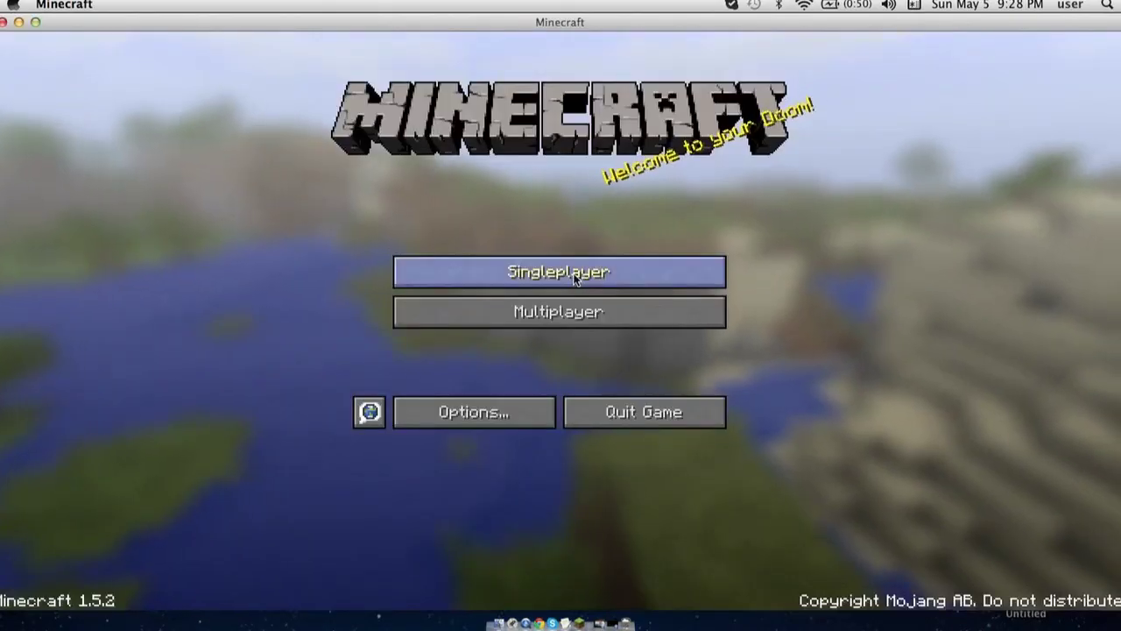
click(576, 279)
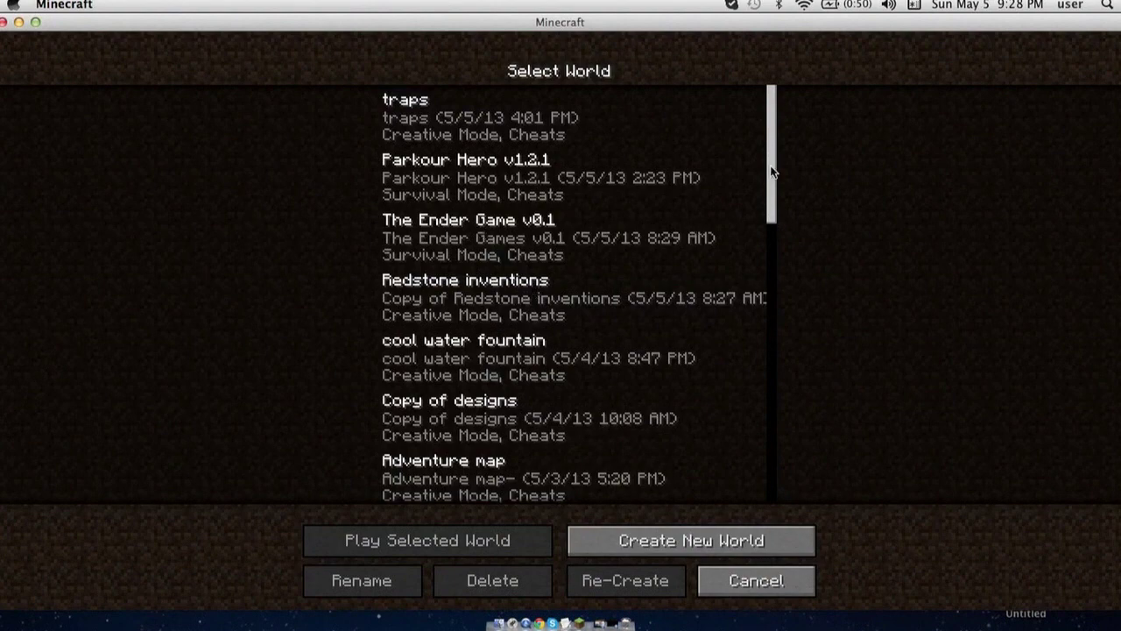
drag(772, 171, 781, 459)
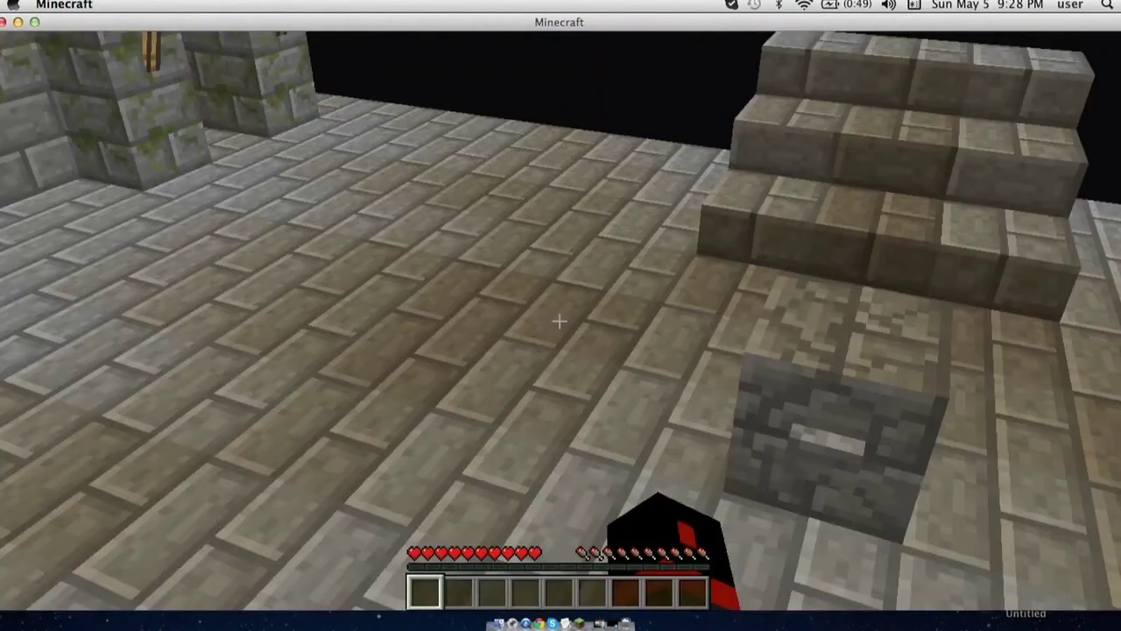
key(s)
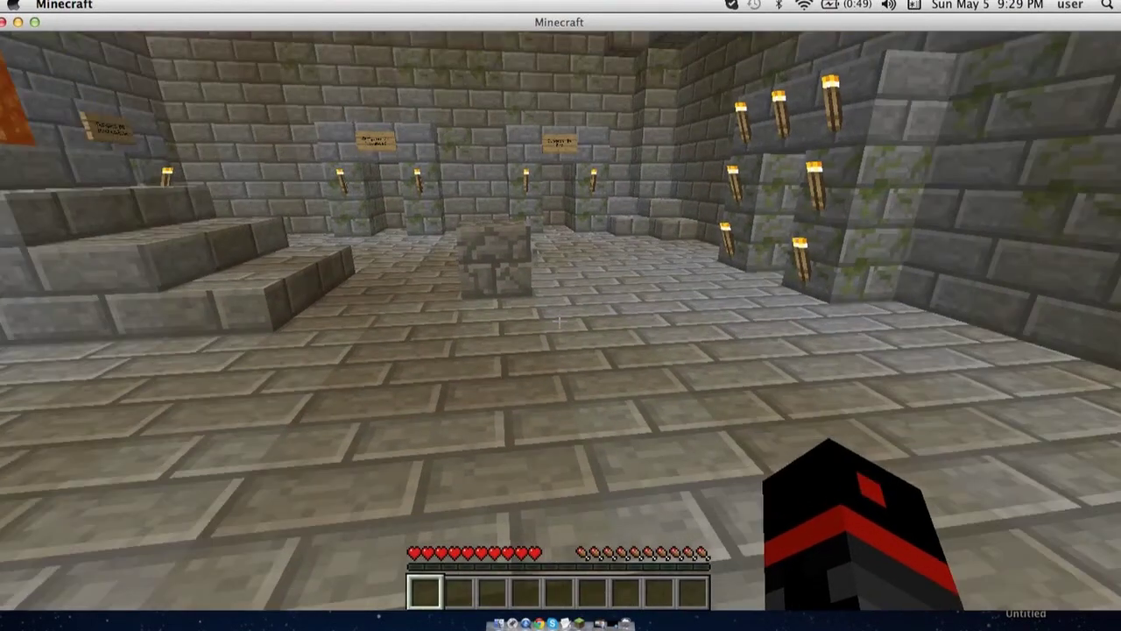
key(w)
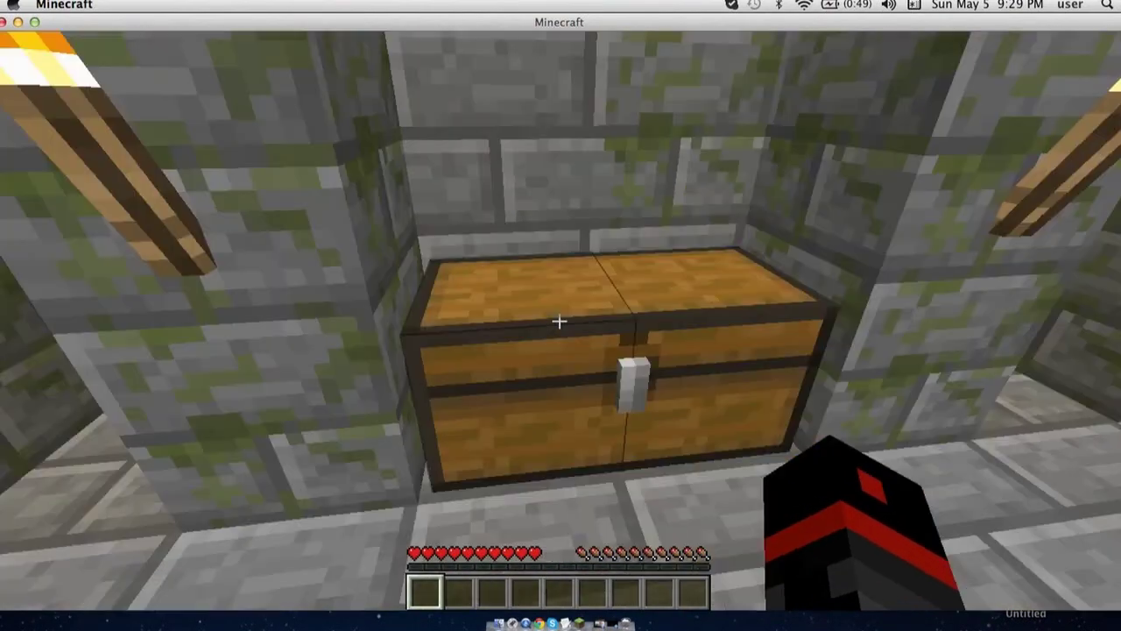
right_click(559, 321)
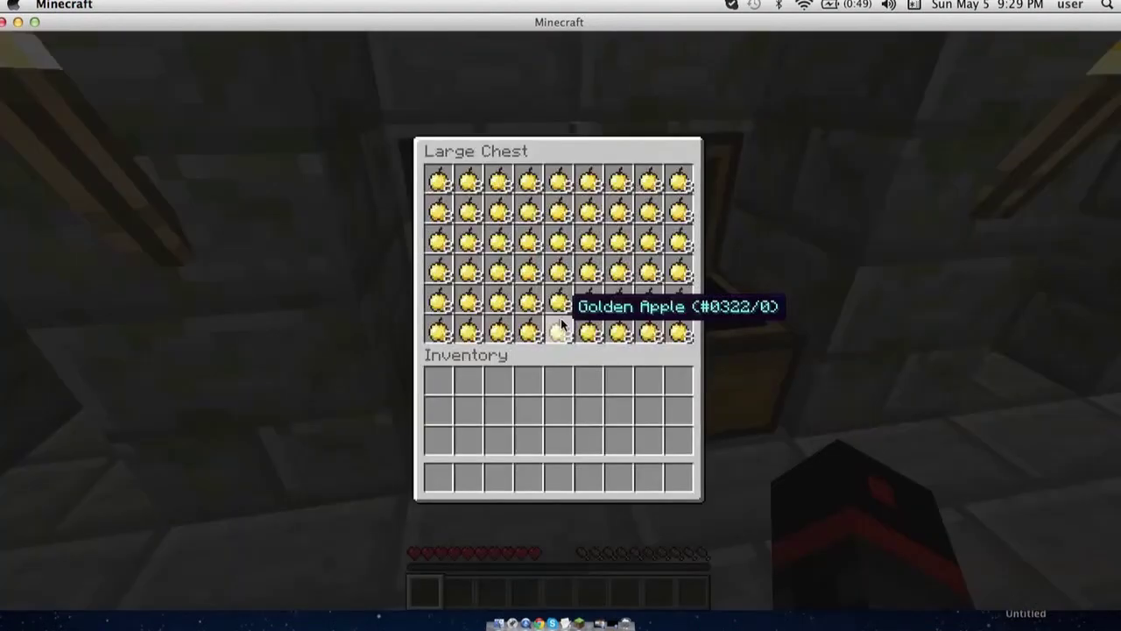
key(Escape)
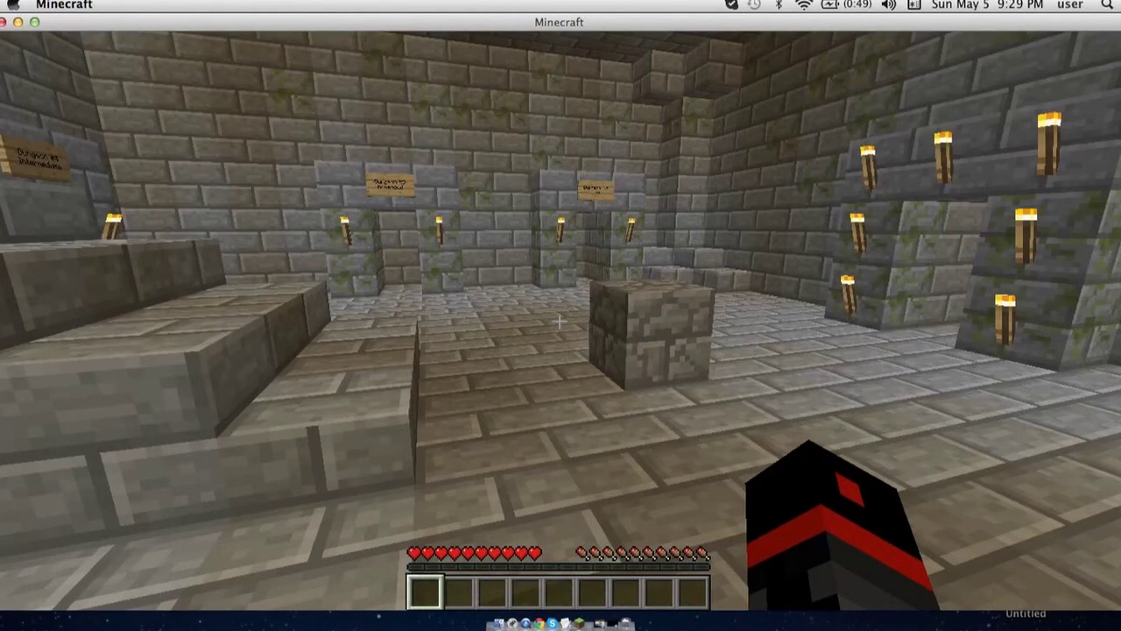
key(w)
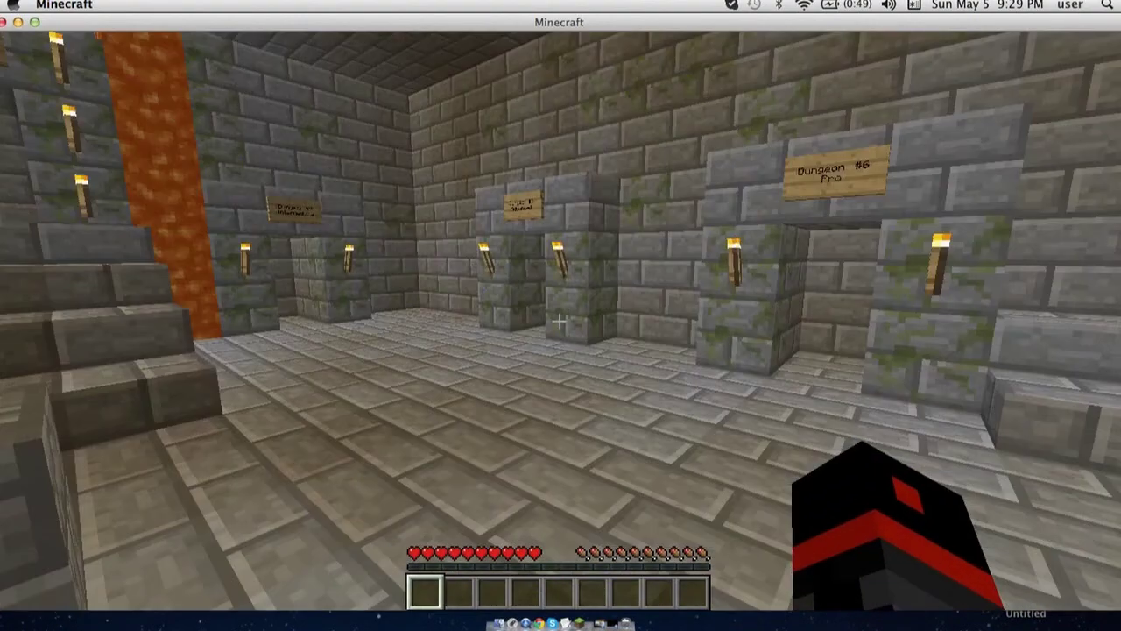
key(s)
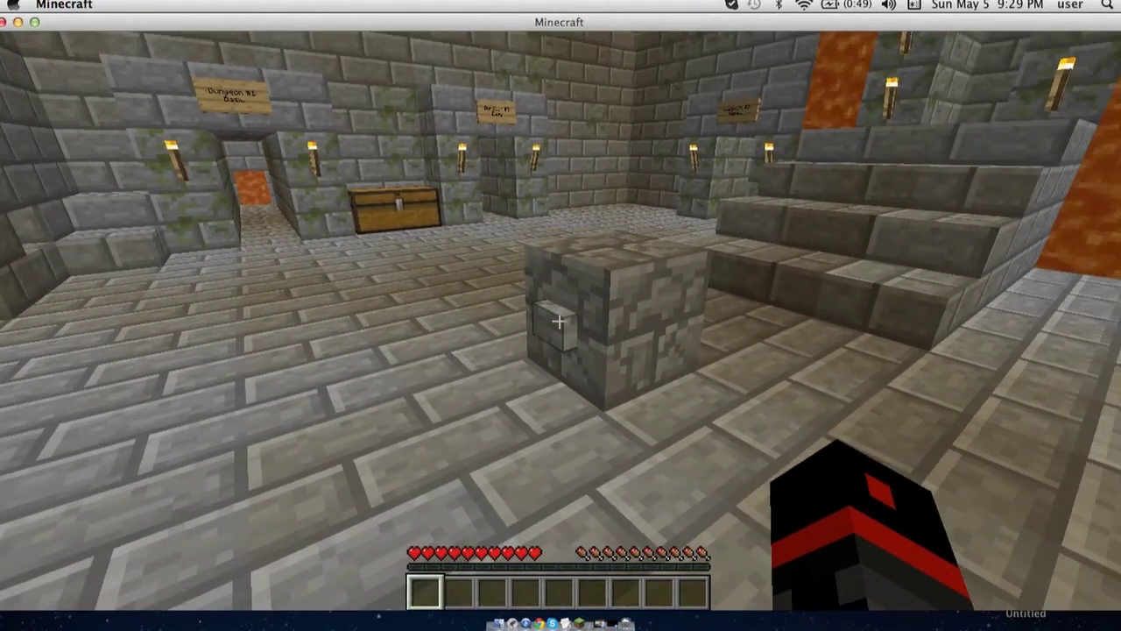
right_click(560, 321)
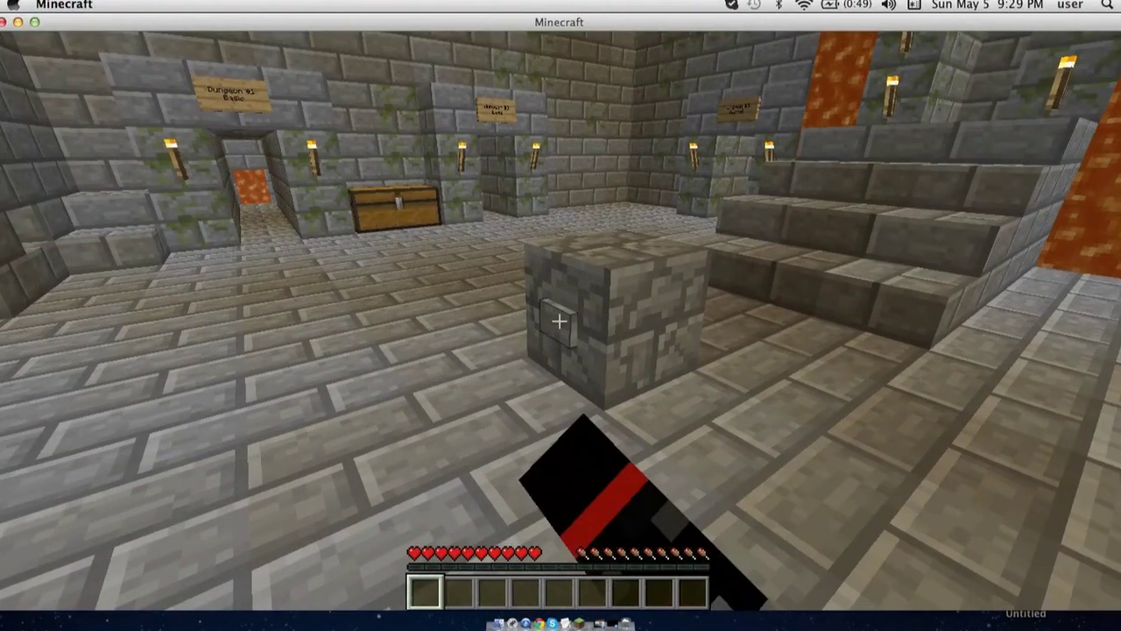